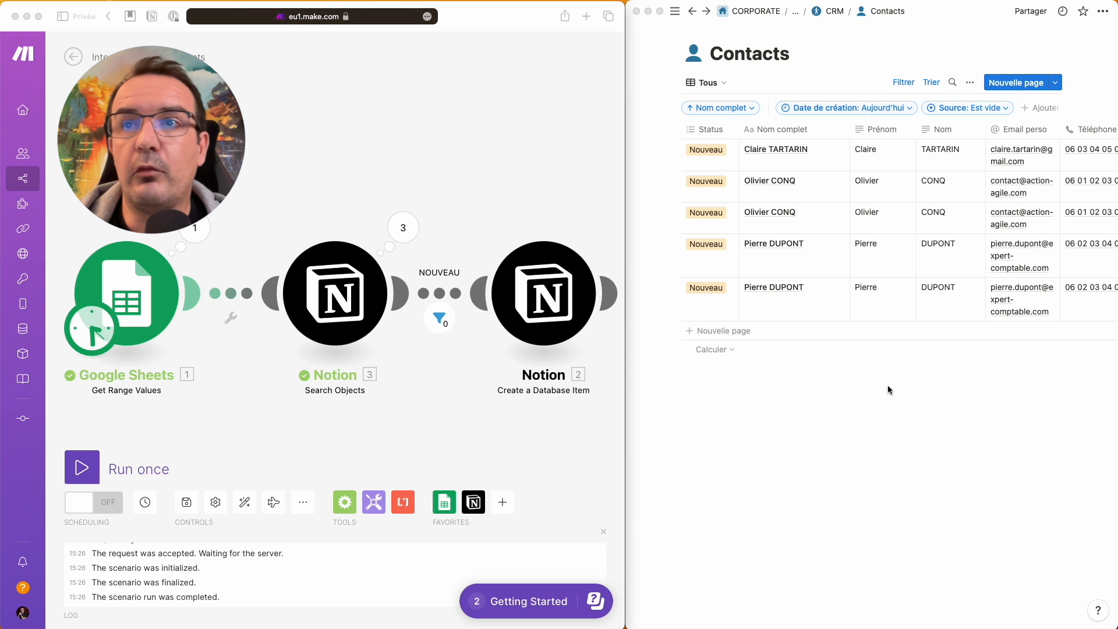
- In the contact spreadsheet, change the last digits of D2's phone number to 09
{"action": "key", "text": "super+Tab"}
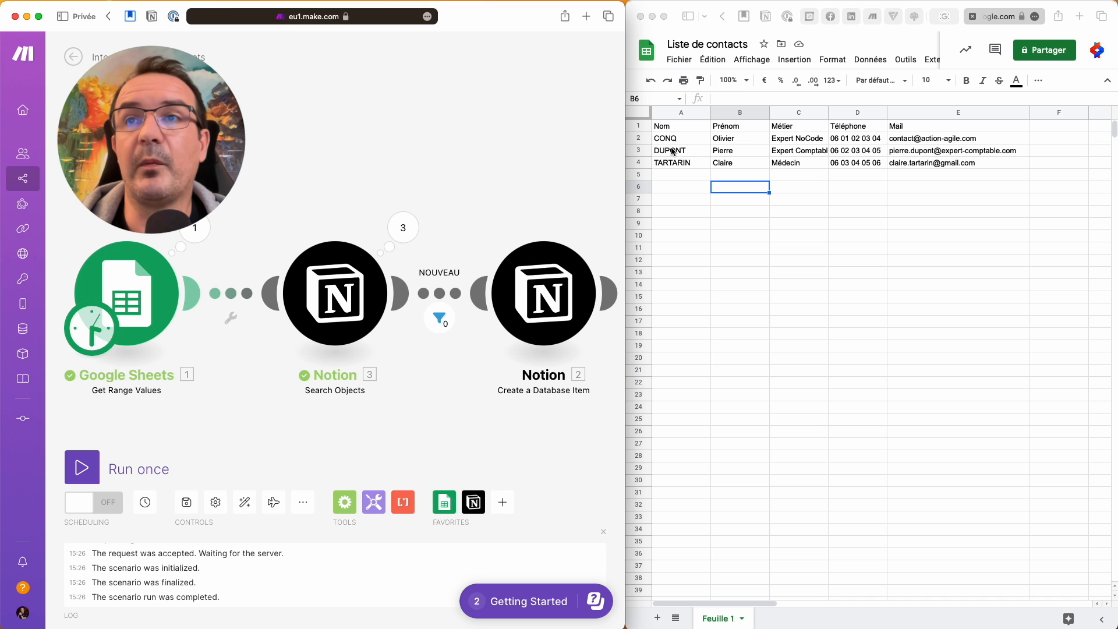
{"action": "double_click", "coordinate": [854, 139]}
{"action": "left_click_drag", "start_coordinate": [854, 138], "coordinate": [895, 135]}
{"action": "mouse_move", "coordinate": [896, 136]}
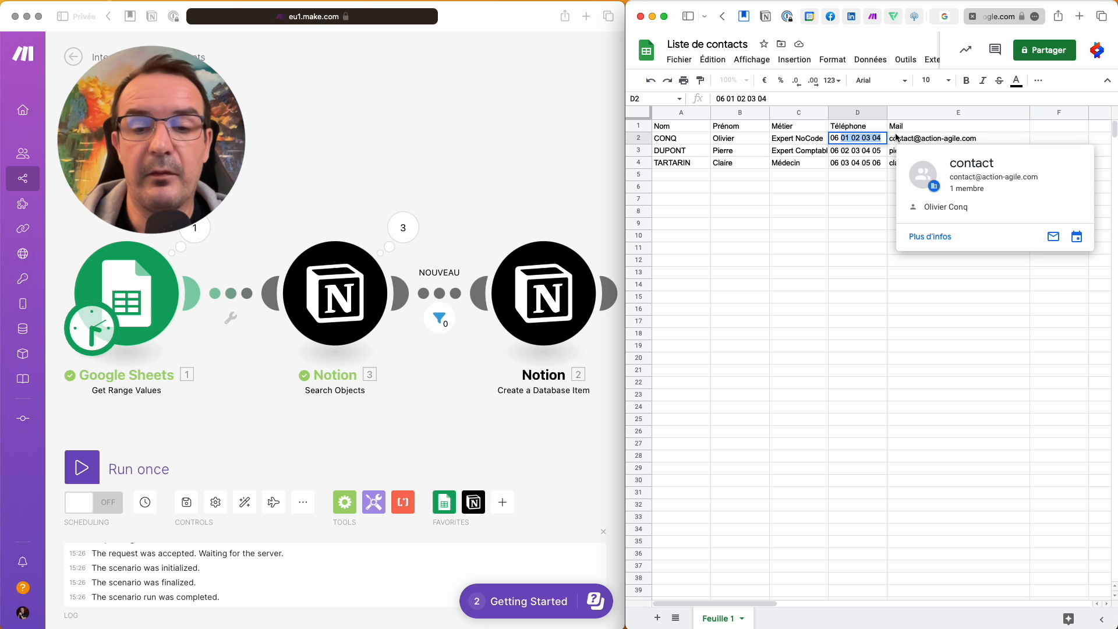
{"action": "type", "text": "09"}
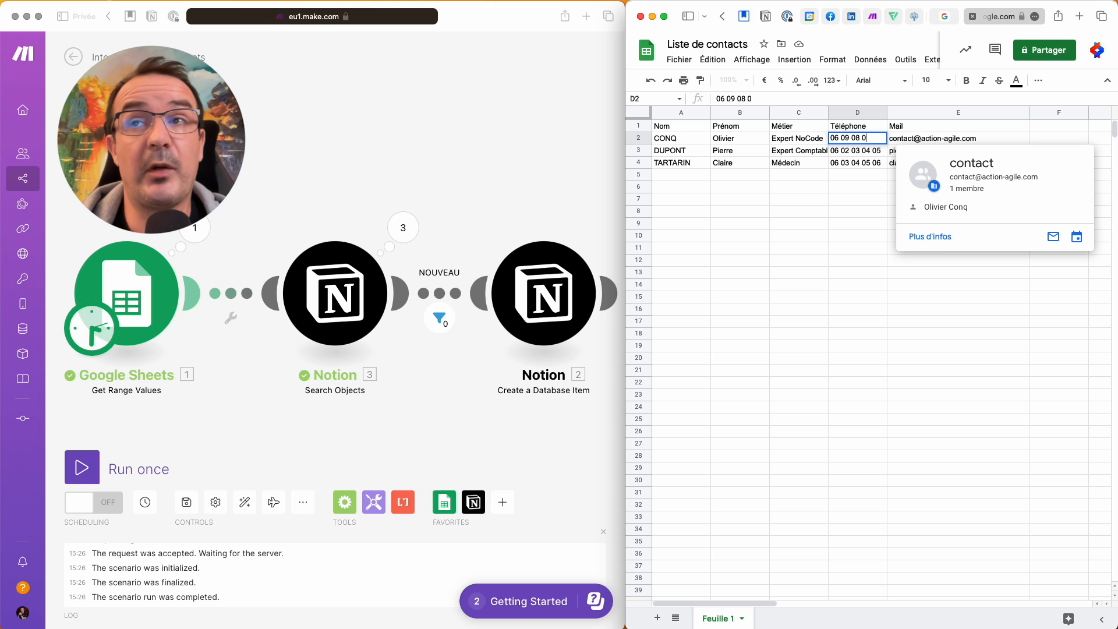
{"action": "left_click", "coordinate": [817, 164]}
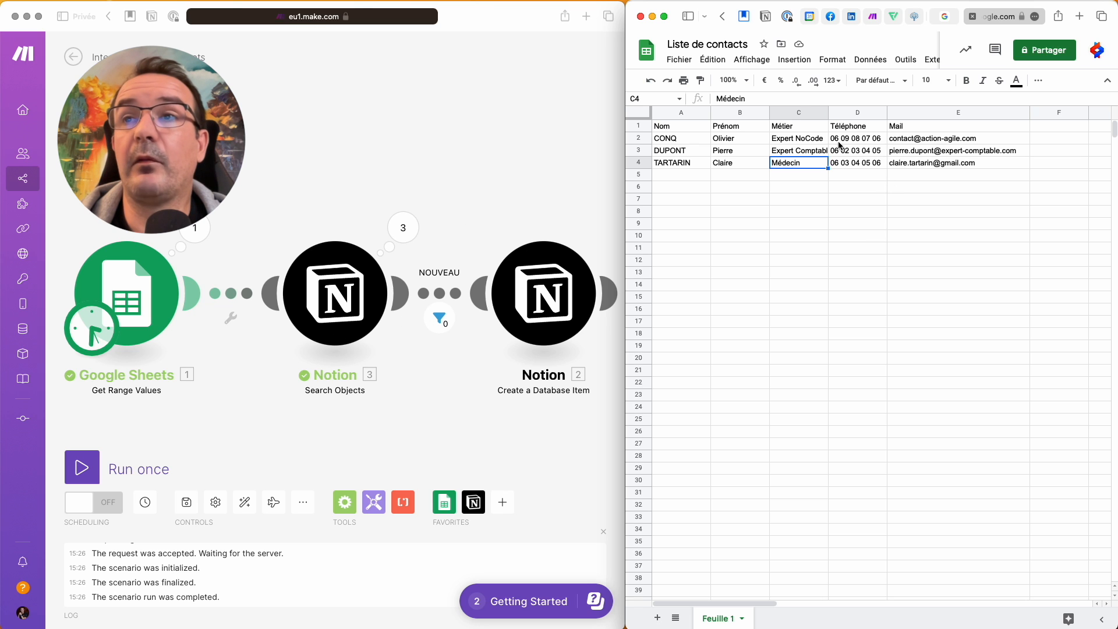
- Select the last and first name in row 2, then return to the Notion Contacts table
{"action": "left_click_drag", "start_coordinate": [669, 140], "coordinate": [752, 141]}
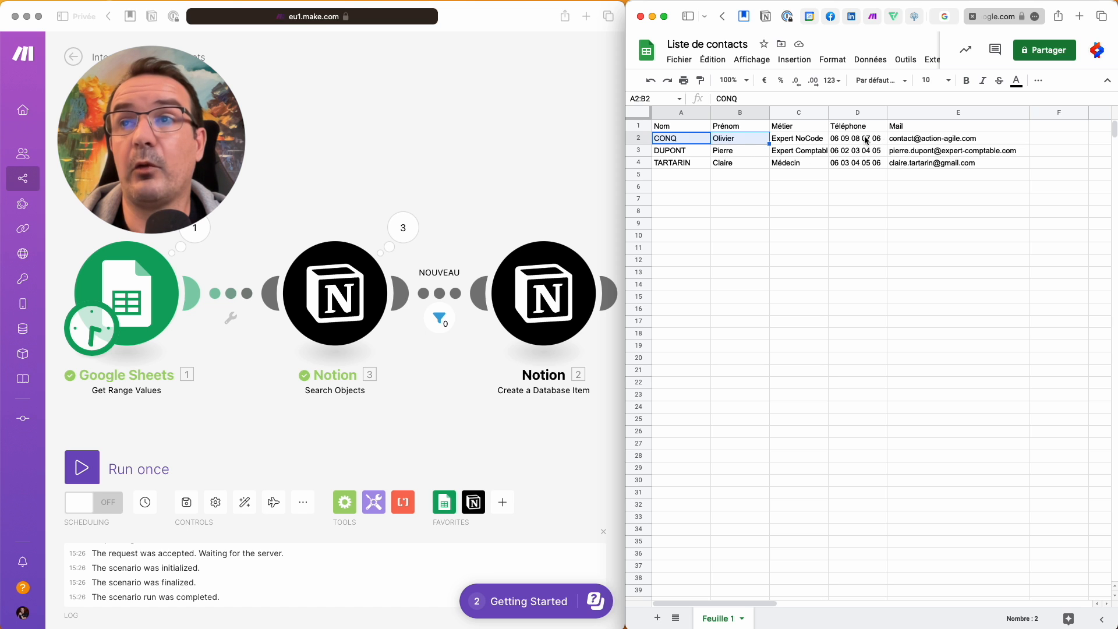
{"action": "key", "text": "super+Tab"}
{"action": "scroll", "coordinate": [1026, 195], "scroll_direction": "right", "scroll_amount": 2}
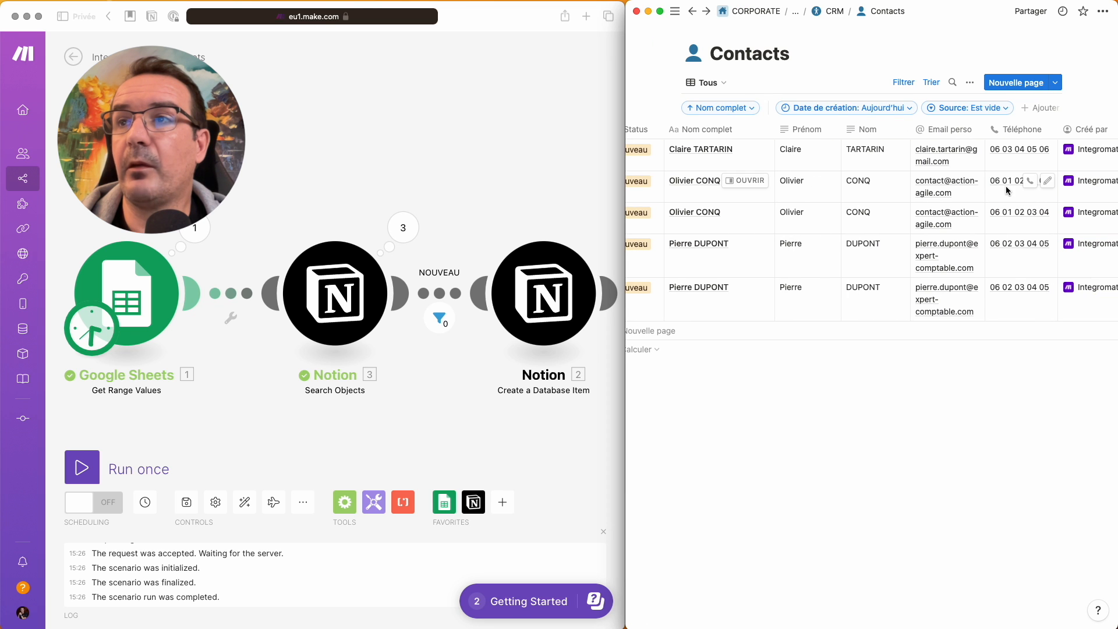
- Run the scenario once and drag the Create a Database Item module further right
{"action": "left_click", "coordinate": [425, 202]}
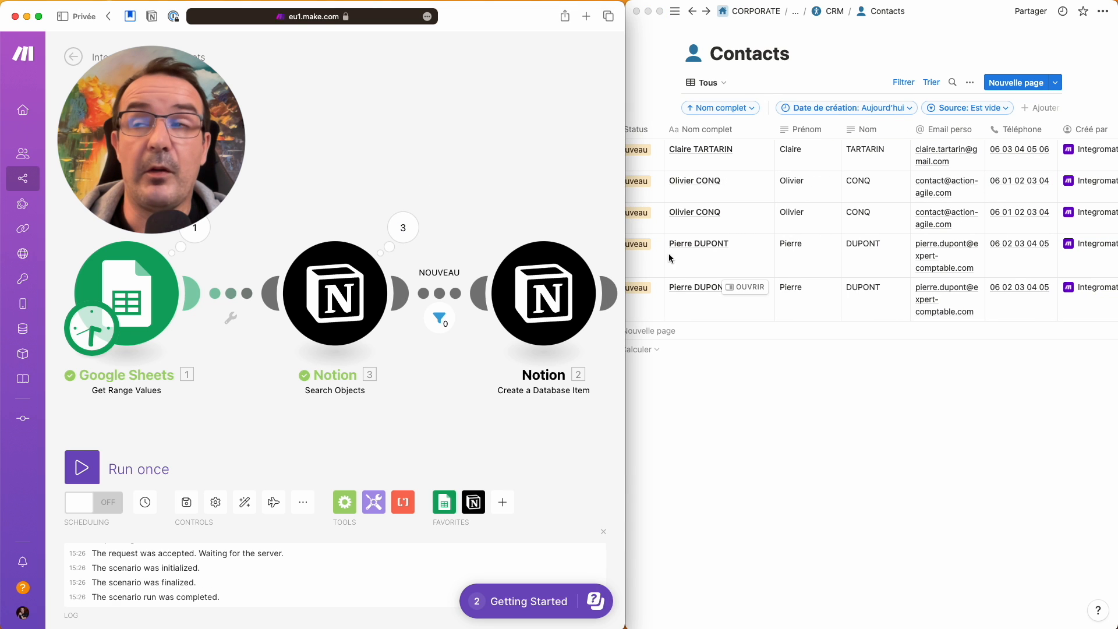
{"action": "left_click", "coordinate": [81, 467]}
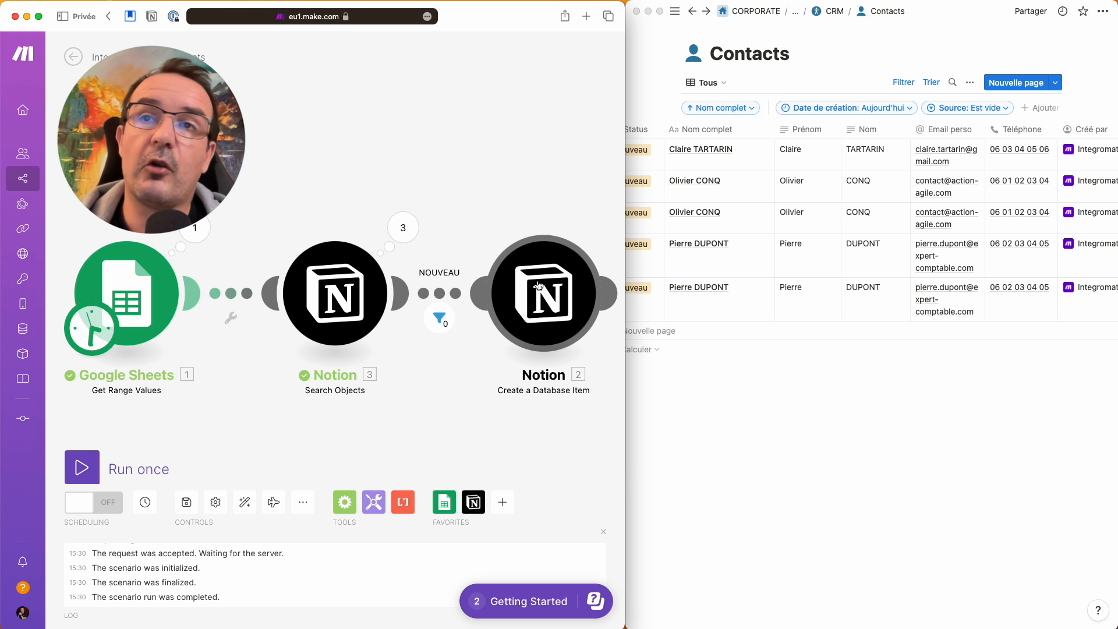
{"action": "left_click_drag", "start_coordinate": [535, 284], "coordinate": [611, 291]}
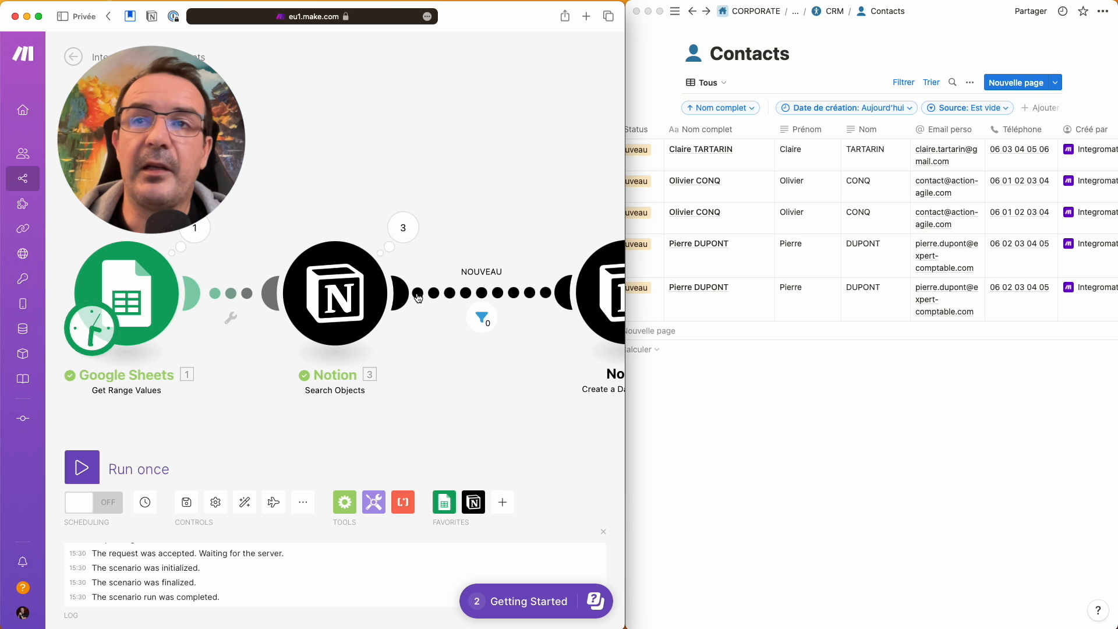
- Add a router on the link before Create a Database Item, auto-align, and open the NOUVEAU filter
{"action": "left_click", "coordinate": [508, 299]}
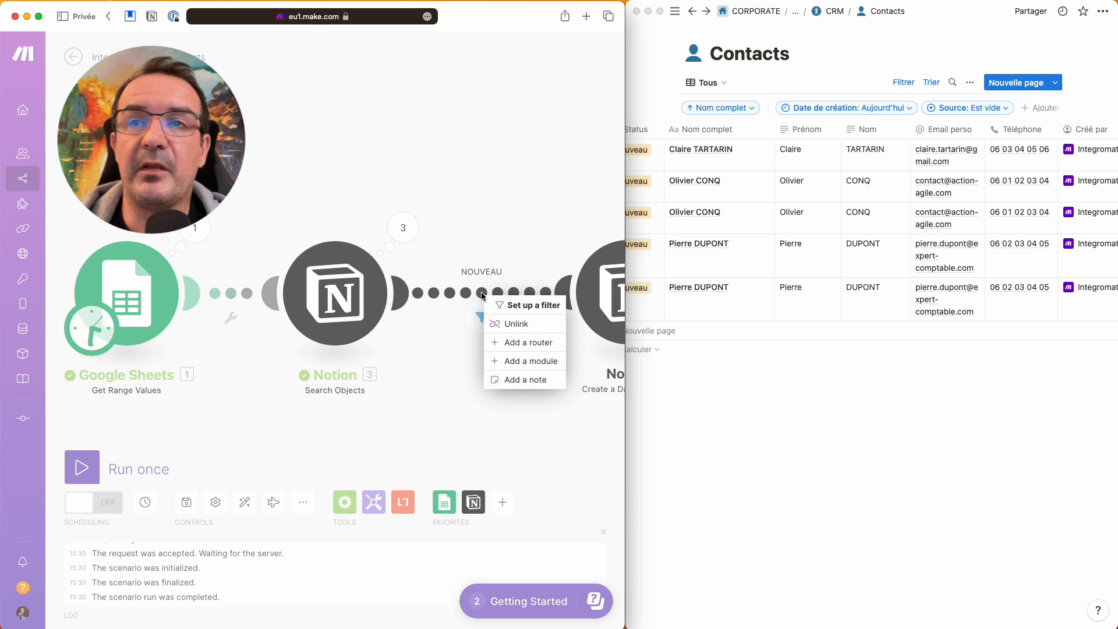
{"action": "left_click", "coordinate": [527, 344]}
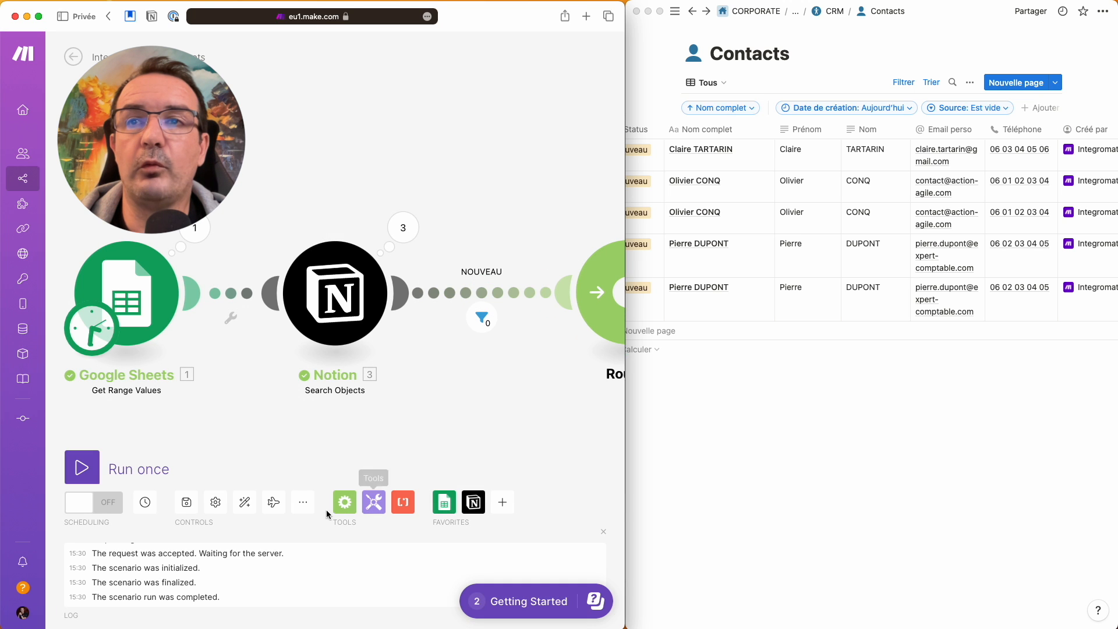
{"action": "left_click", "coordinate": [244, 502]}
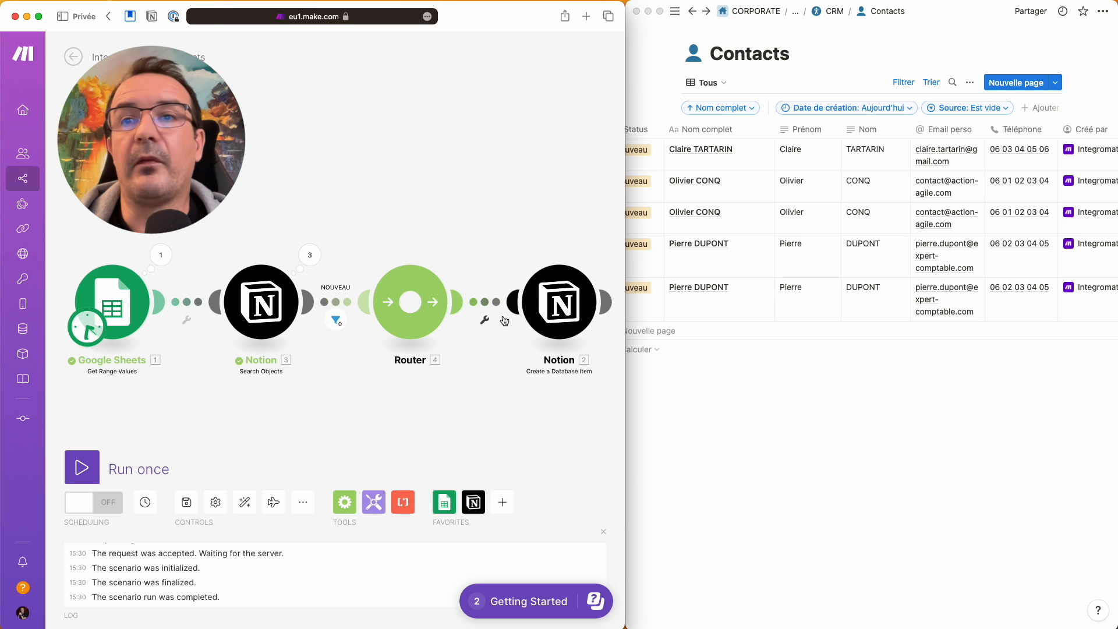
{"action": "left_click", "coordinate": [339, 305]}
- Delete the old NOUVEAU filter that sat before the router
{"action": "left_click", "coordinate": [605, 298]}
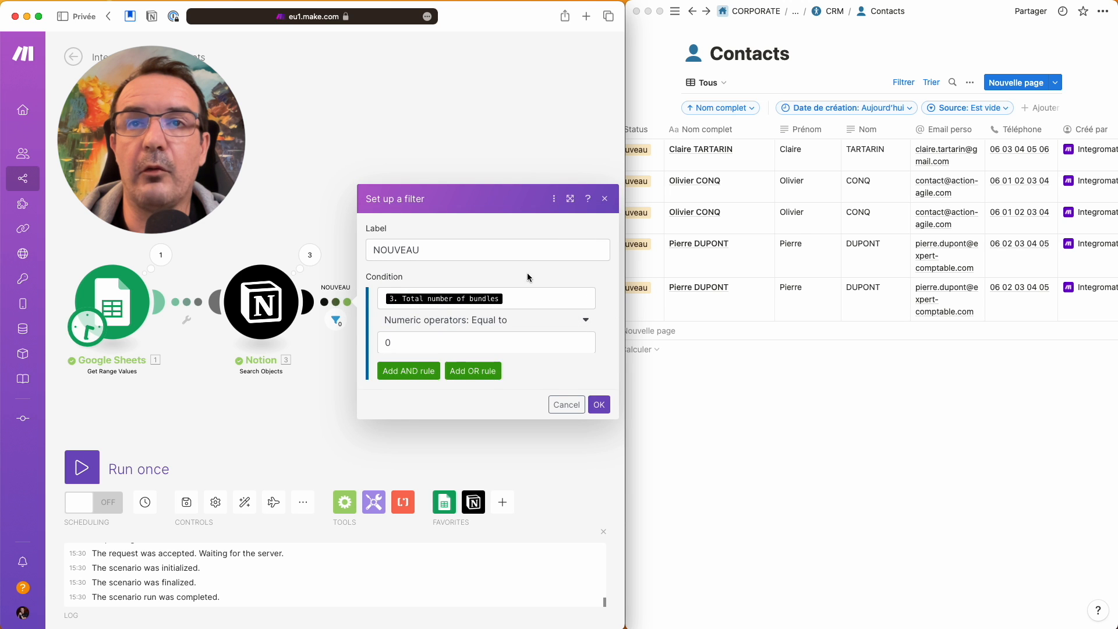
{"action": "double_click", "coordinate": [399, 250]}
{"action": "key", "text": "BackSpace"}
{"action": "left_click", "coordinate": [603, 329]}
- Filter the router's create-item route as NOUVEAU: Total number of bundles numerically equal to 1
{"action": "left_click", "coordinate": [499, 308]}
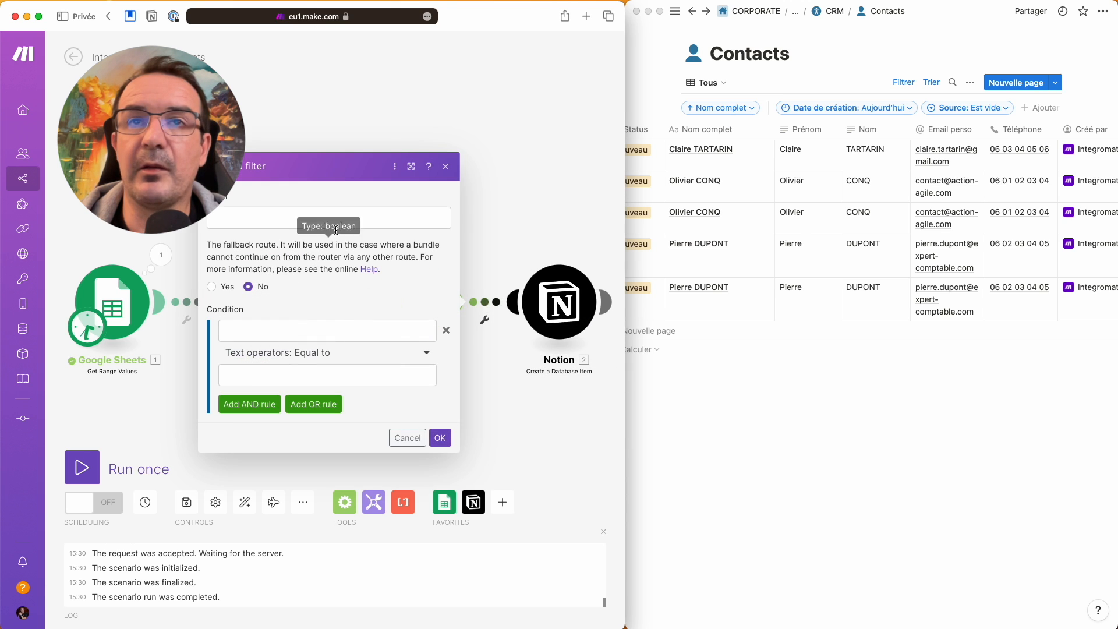
{"action": "left_click", "coordinate": [298, 223]}
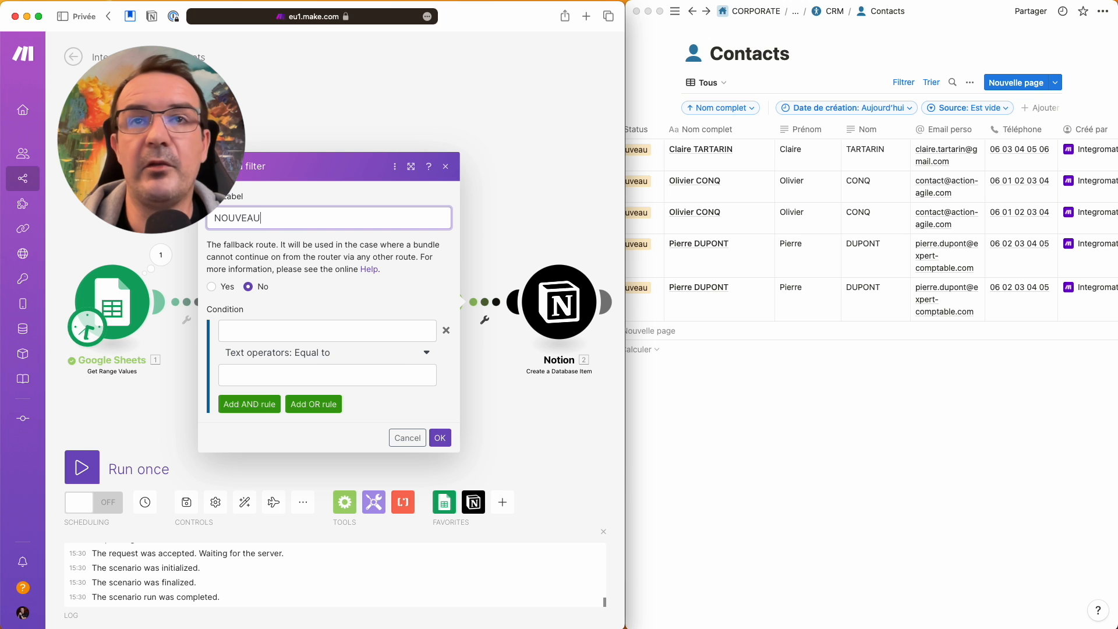
{"action": "type", "text": "NOUVEAU"}
{"action": "left_click", "coordinate": [284, 330]}
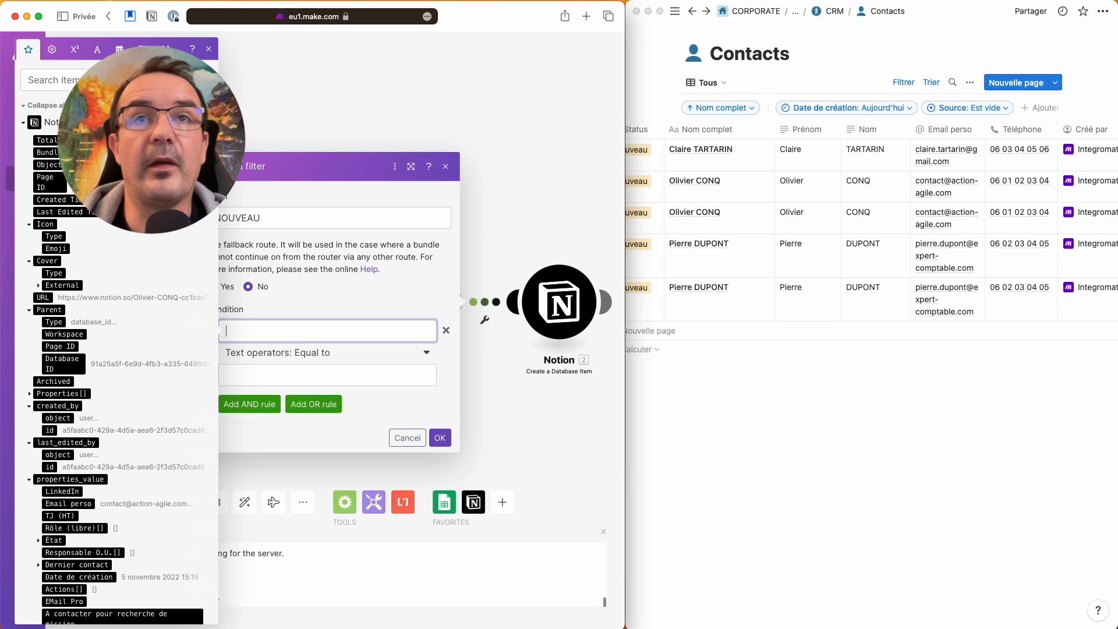
{"action": "left_click", "coordinate": [47, 140]}
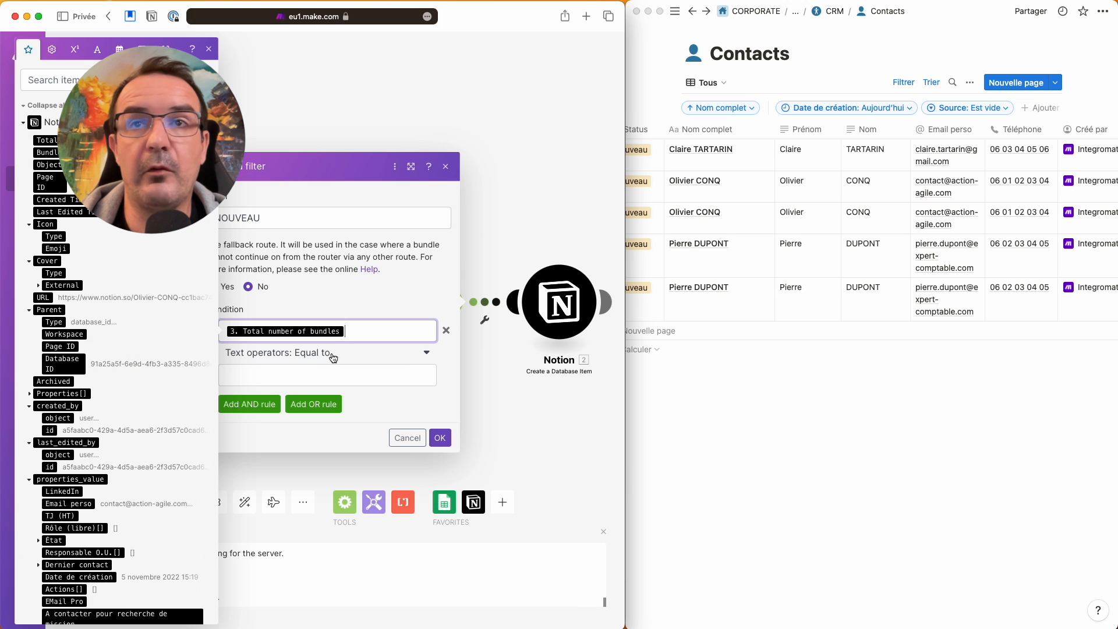
{"action": "left_click", "coordinate": [324, 354]}
{"action": "scroll", "coordinate": [315, 499], "scroll_direction": "down", "scroll_amount": 3}
{"action": "scroll", "coordinate": [315, 500], "scroll_direction": "down", "scroll_amount": 4}
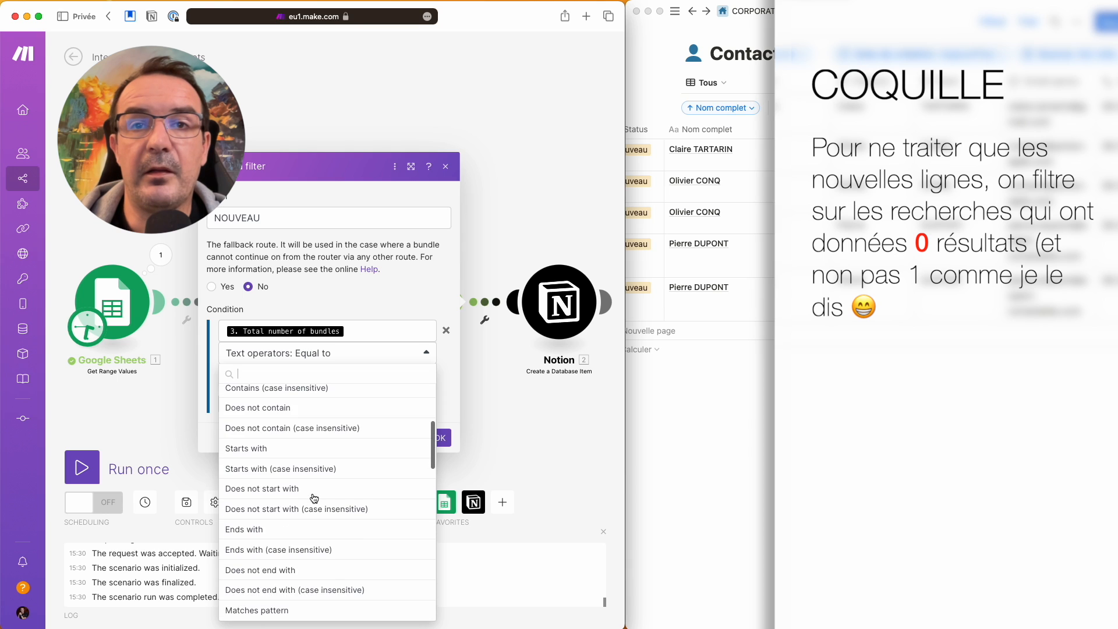
{"action": "left_click", "coordinate": [254, 546]}
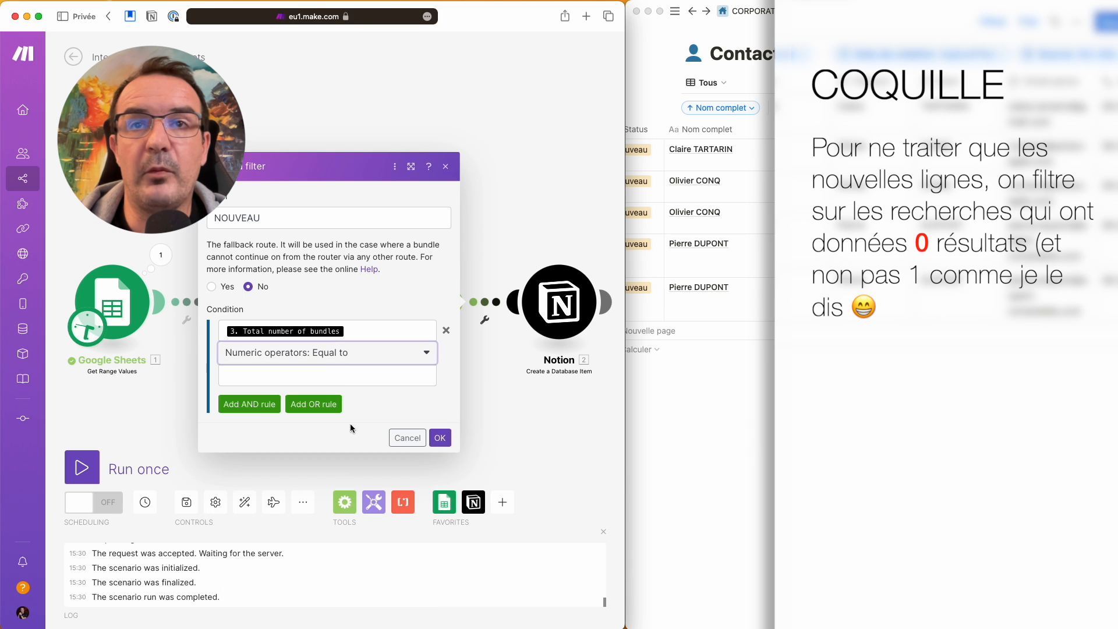
{"action": "left_click", "coordinate": [331, 373]}
{"action": "type", "text": "1"}
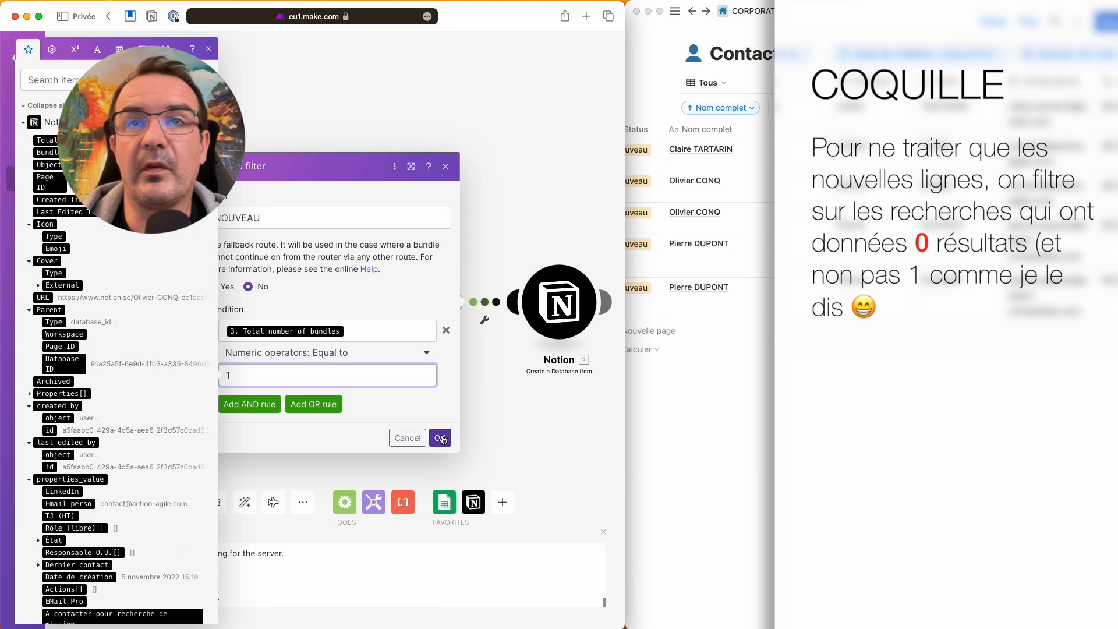
{"action": "left_click", "coordinate": [439, 437]}
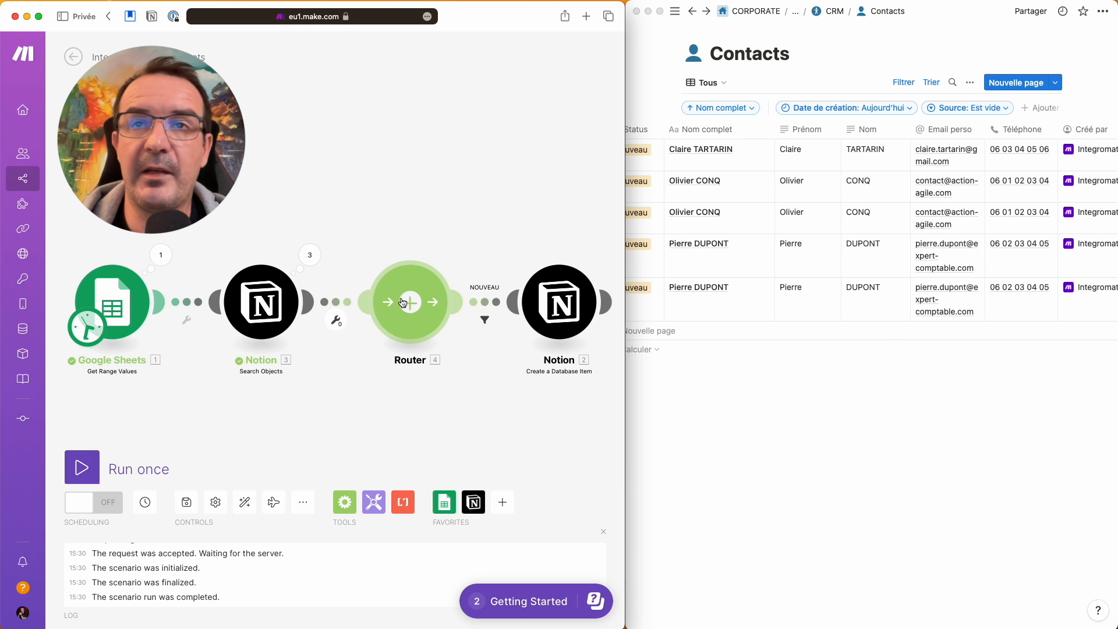
- Add a second router route with an EXISTANT filter, Total number of bundles numeric equal, plus a module slot
{"action": "left_click", "coordinate": [413, 284]}
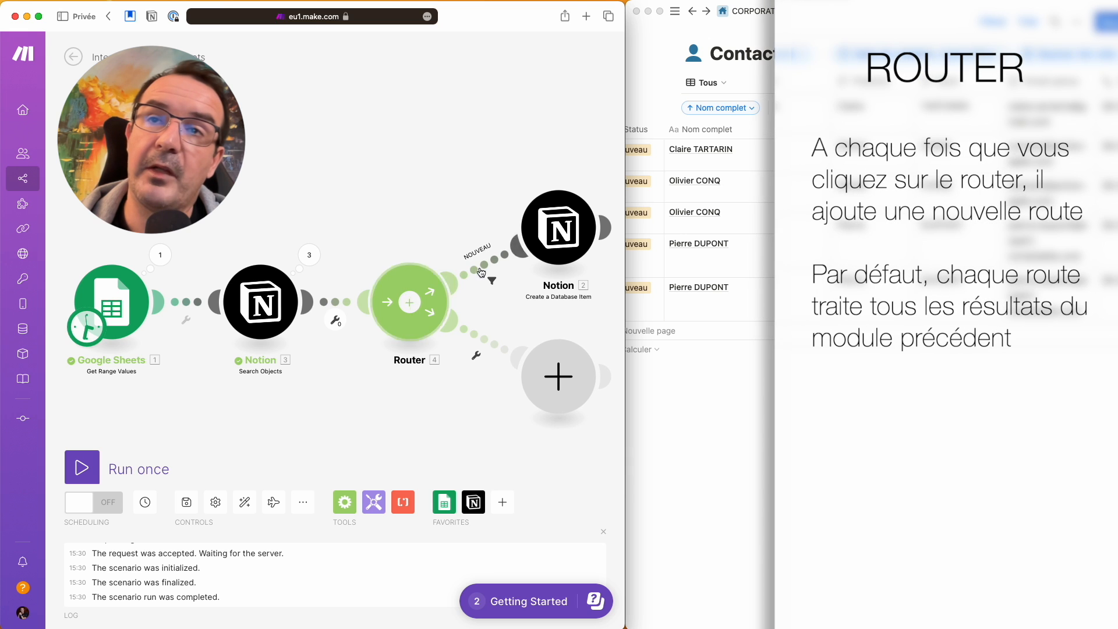
{"action": "left_click", "coordinate": [492, 346]}
{"action": "left_click", "coordinate": [300, 258]}
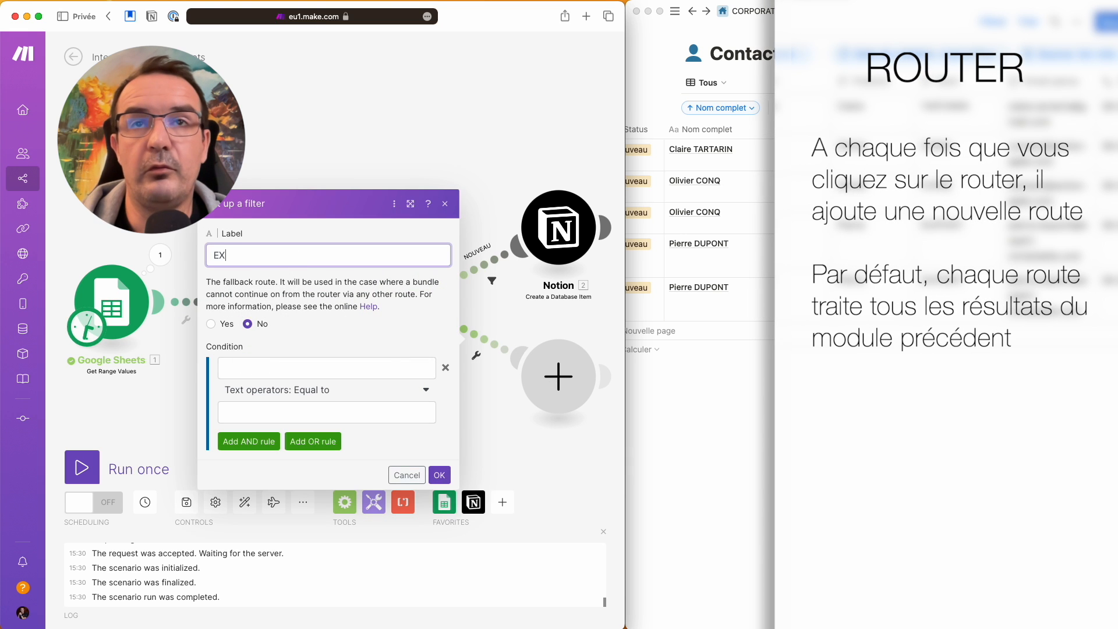
{"action": "left_click", "coordinate": [365, 368]}
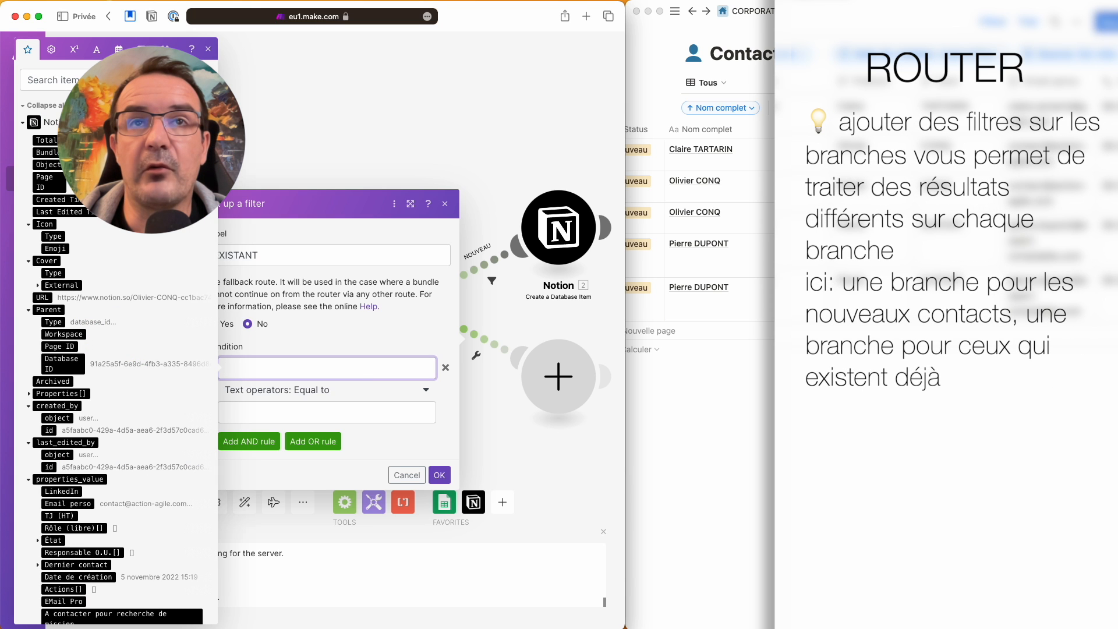
{"action": "left_click", "coordinate": [47, 140]}
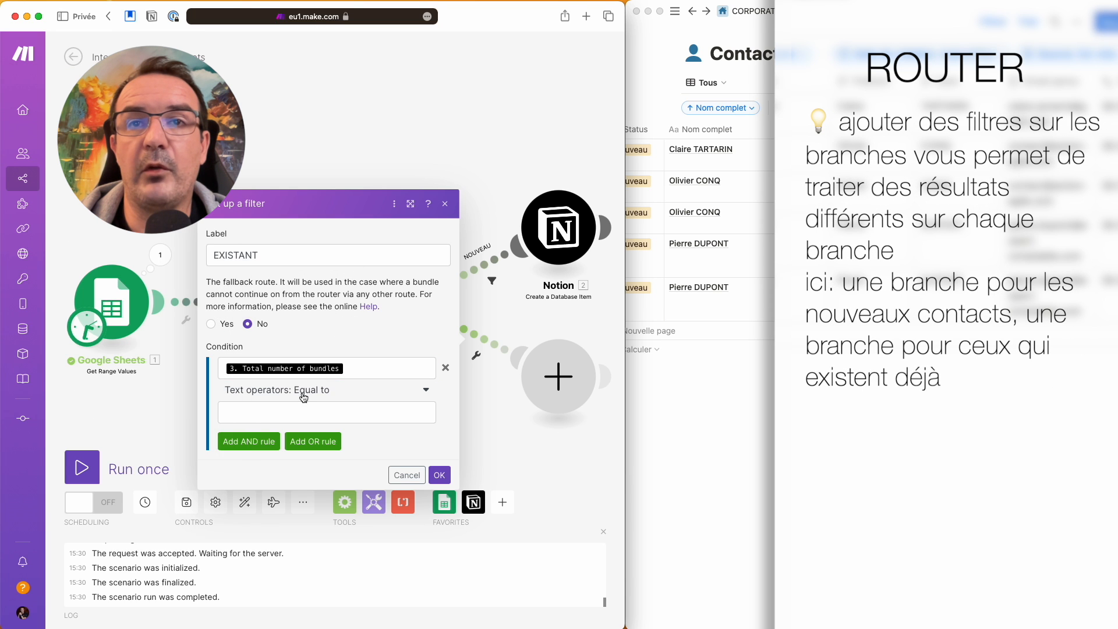
{"action": "left_click", "coordinate": [303, 398]}
{"action": "scroll", "coordinate": [306, 469], "scroll_direction": "down", "scroll_amount": 5}
{"action": "scroll", "coordinate": [306, 474], "scroll_direction": "down", "scroll_amount": 5}
{"action": "left_click", "coordinate": [275, 565]}
{"action": "left_click", "coordinate": [305, 413]}
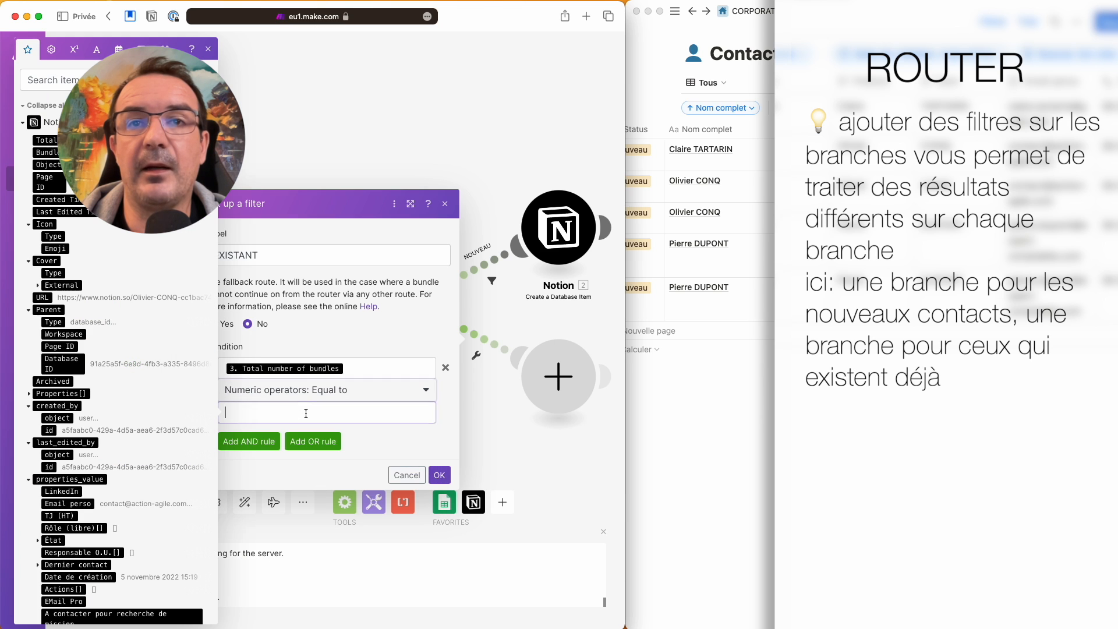
{"action": "left_click", "coordinate": [439, 475]}
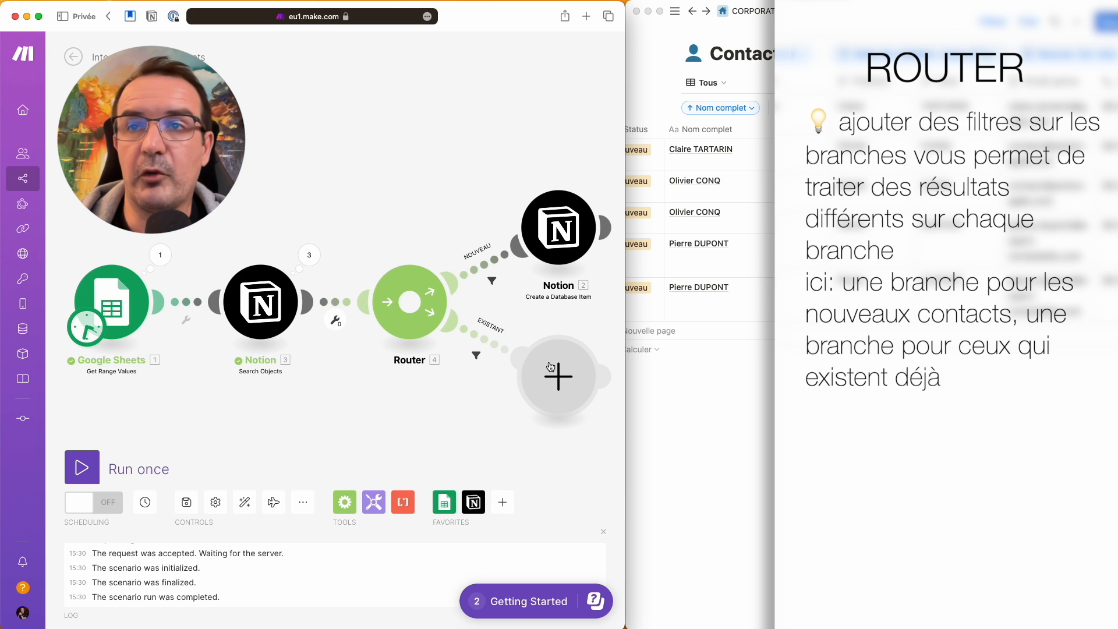
{"action": "left_click", "coordinate": [558, 379]}
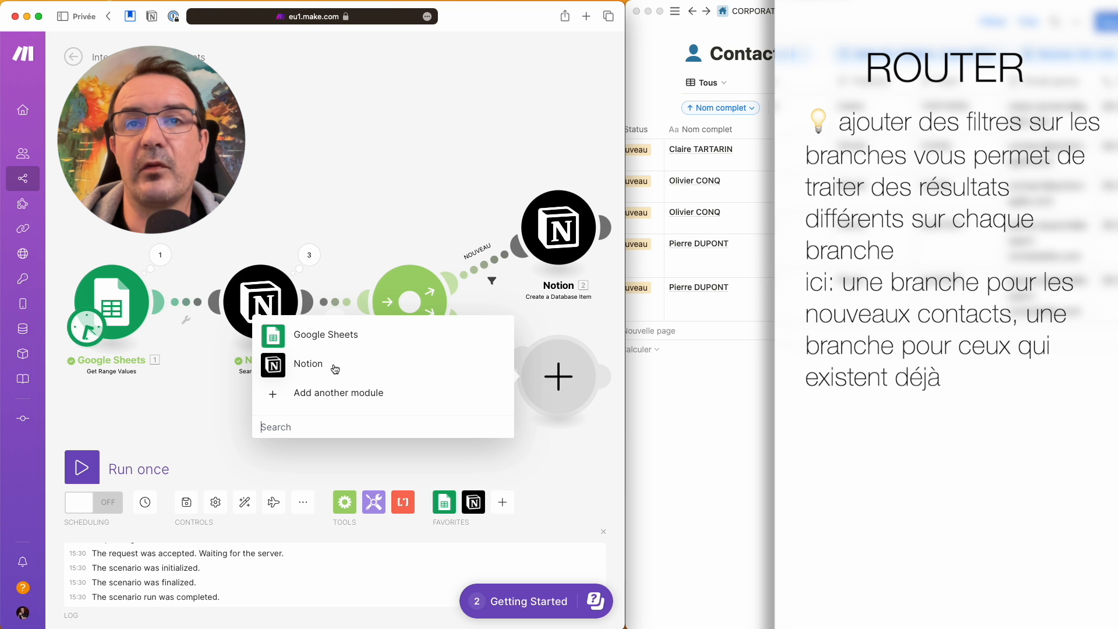
- Make the new module a Notion Update a Database Item pointing at the Contacts database
{"action": "left_click", "coordinate": [306, 365]}
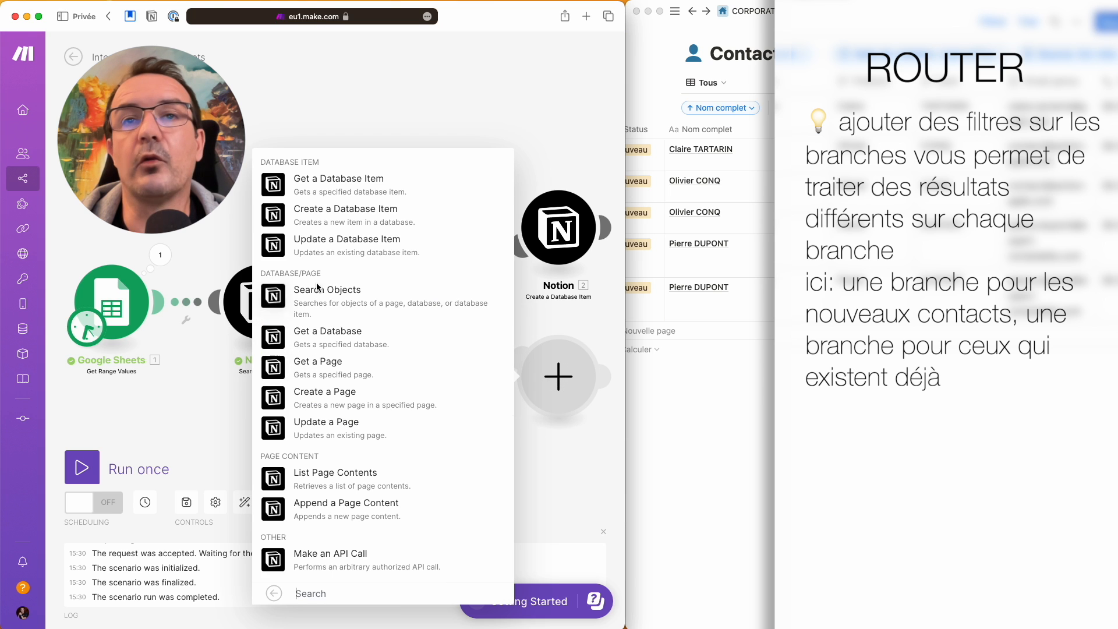
{"action": "left_click", "coordinate": [319, 240]}
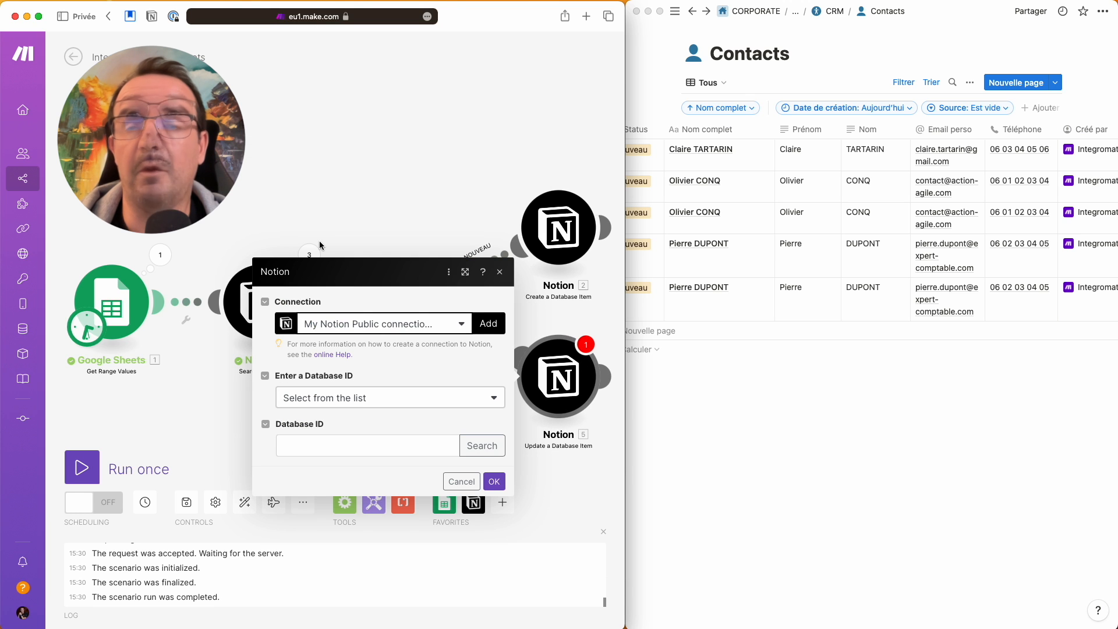
{"action": "left_click", "coordinate": [478, 446]}
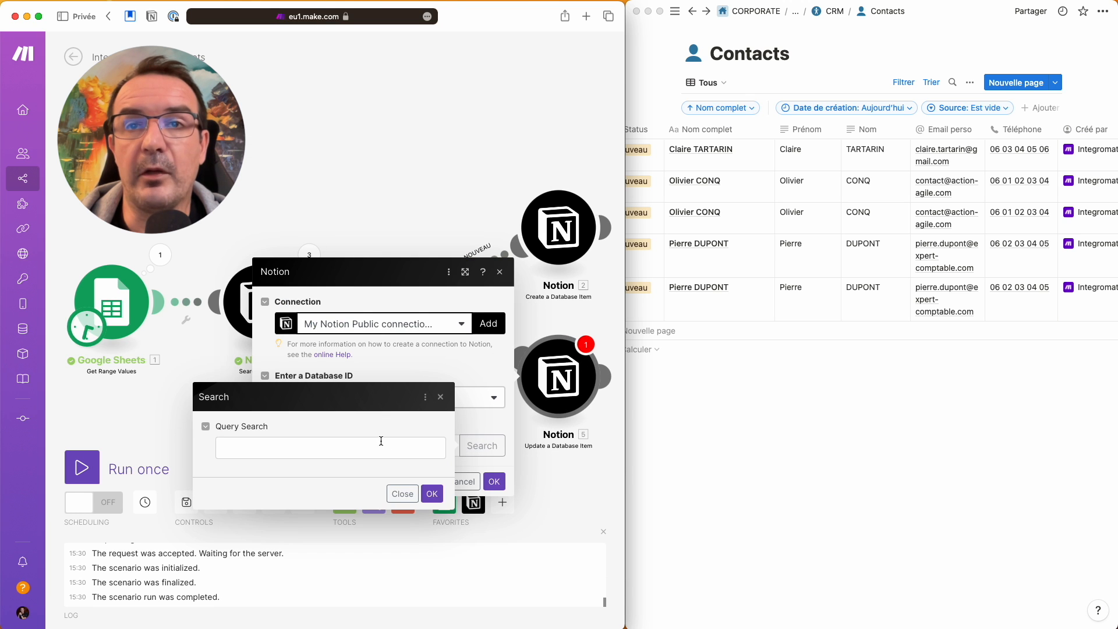
{"action": "type", "text": "Contacts"}
{"action": "left_click", "coordinate": [432, 493]}
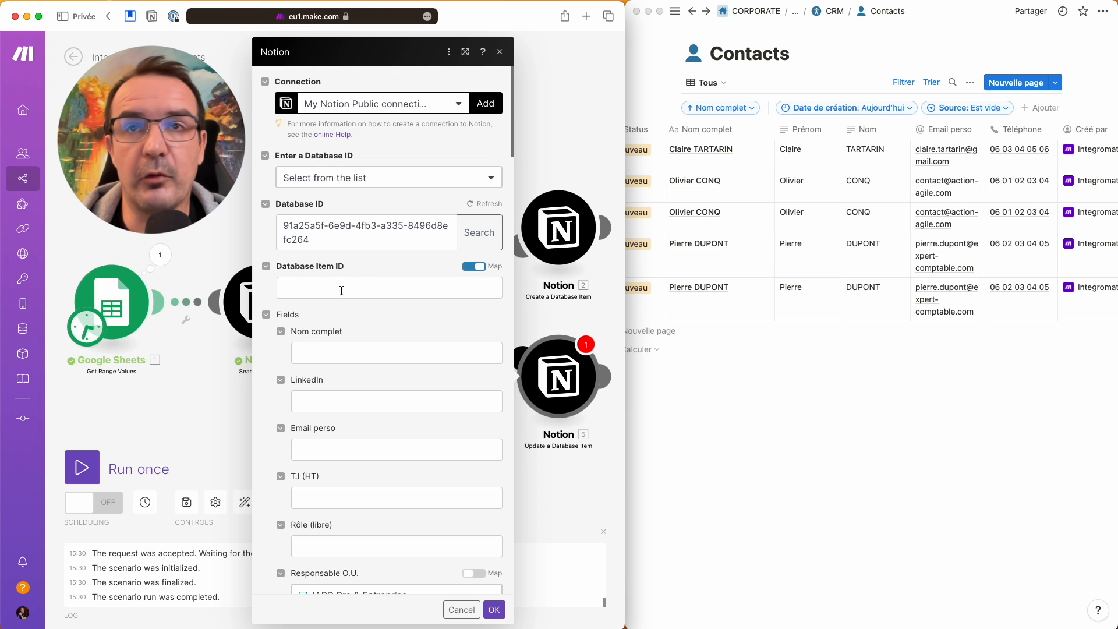
- Set the Database Item ID to the Notion search's Page ID
{"action": "left_click", "coordinate": [417, 291]}
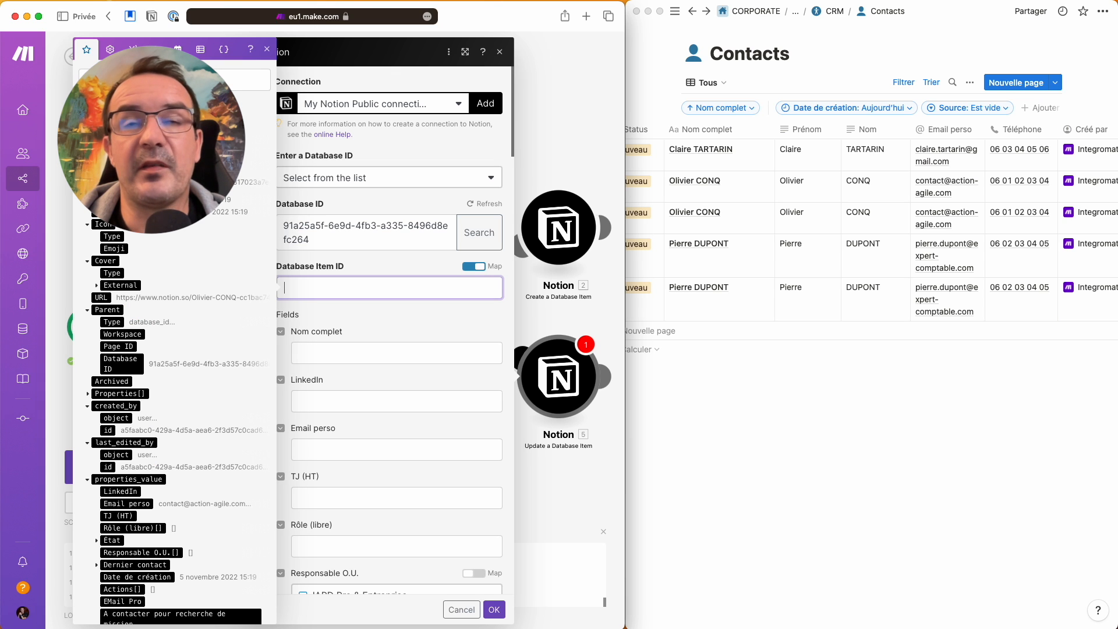
{"action": "left_click_drag", "start_coordinate": [627, 171], "coordinate": [1110, 187]}
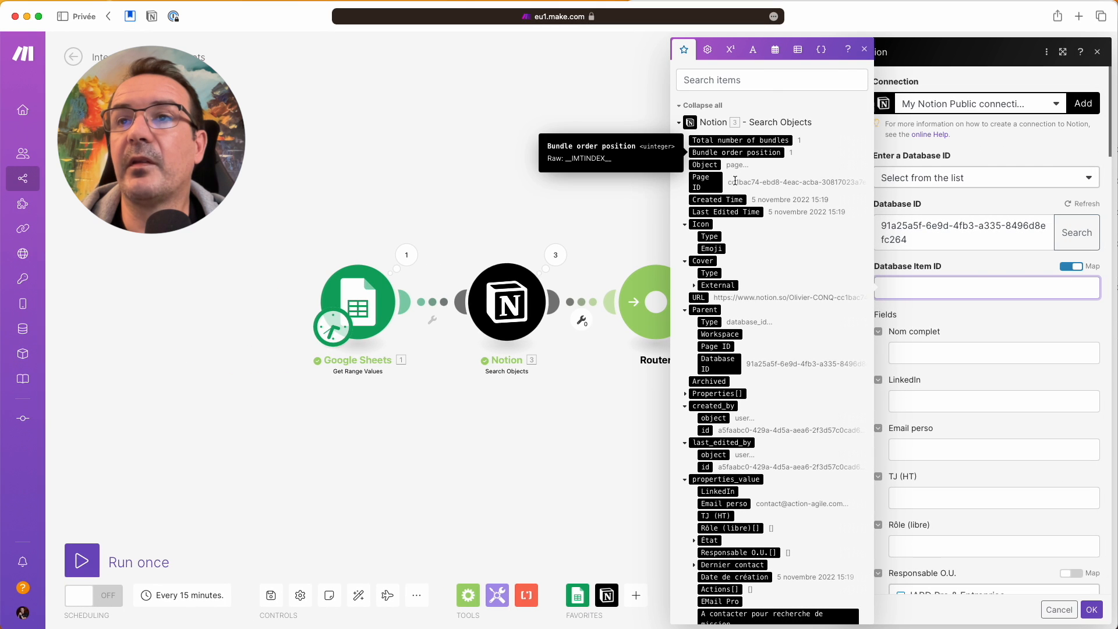
{"action": "left_click", "coordinate": [711, 182]}
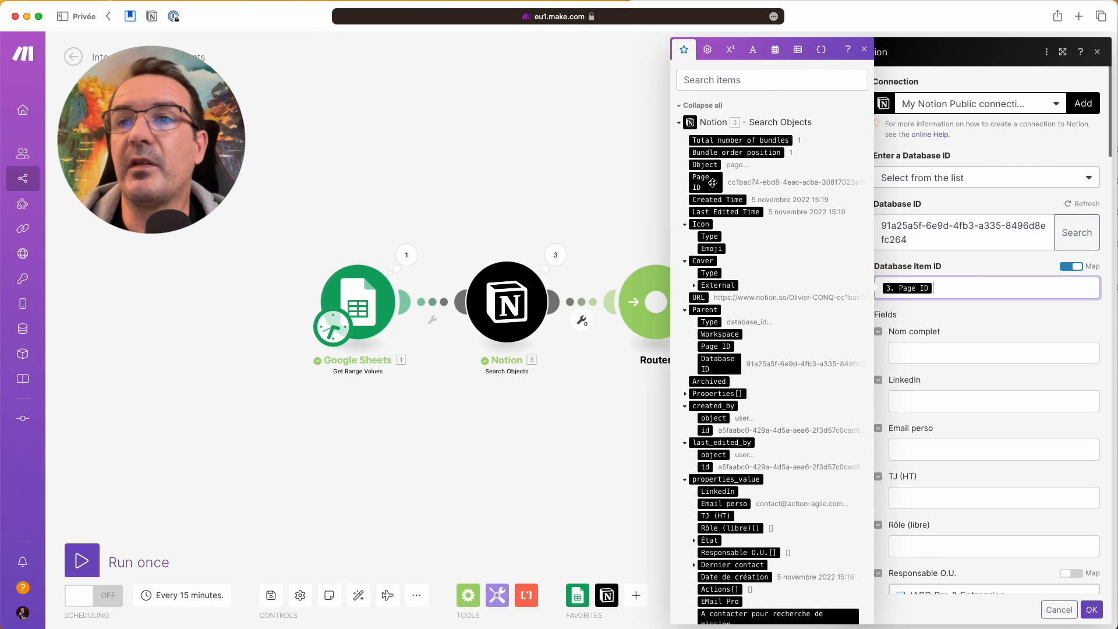
{"action": "left_click", "coordinate": [940, 324]}
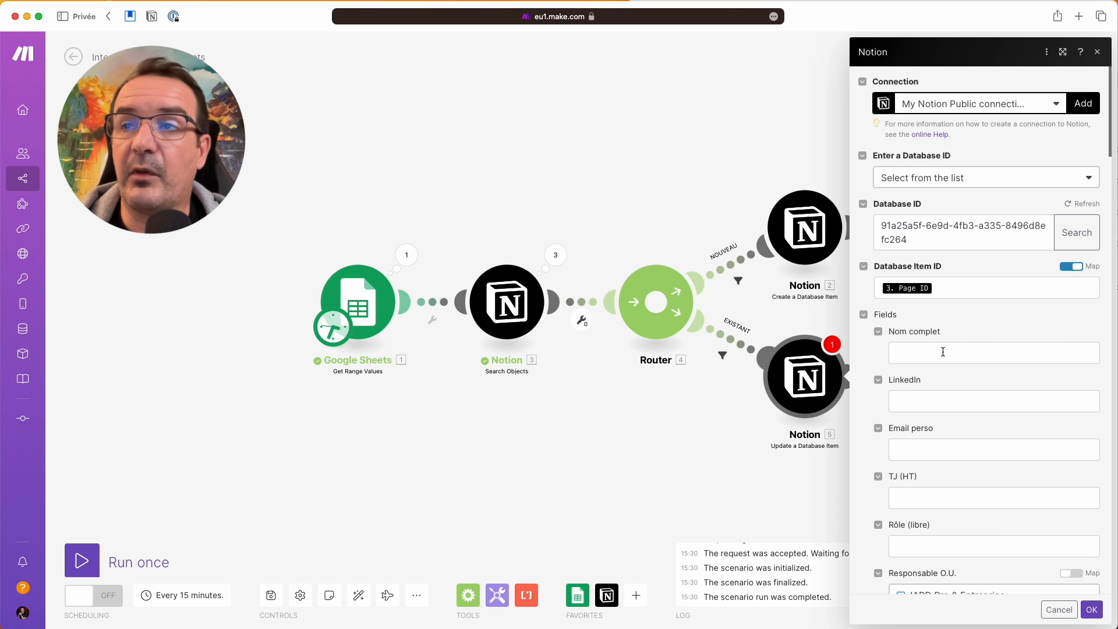
- Map the sheet's Mail (E) column into Email perso
{"action": "left_click", "coordinate": [964, 450]}
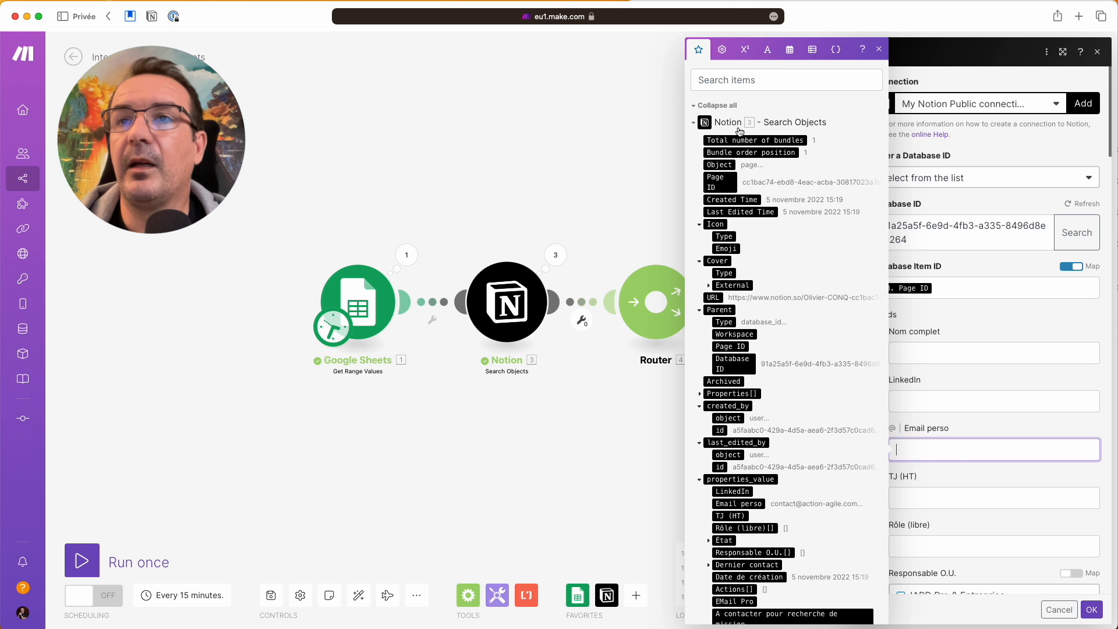
{"action": "scroll", "coordinate": [810, 281], "scroll_direction": "down", "scroll_amount": 10}
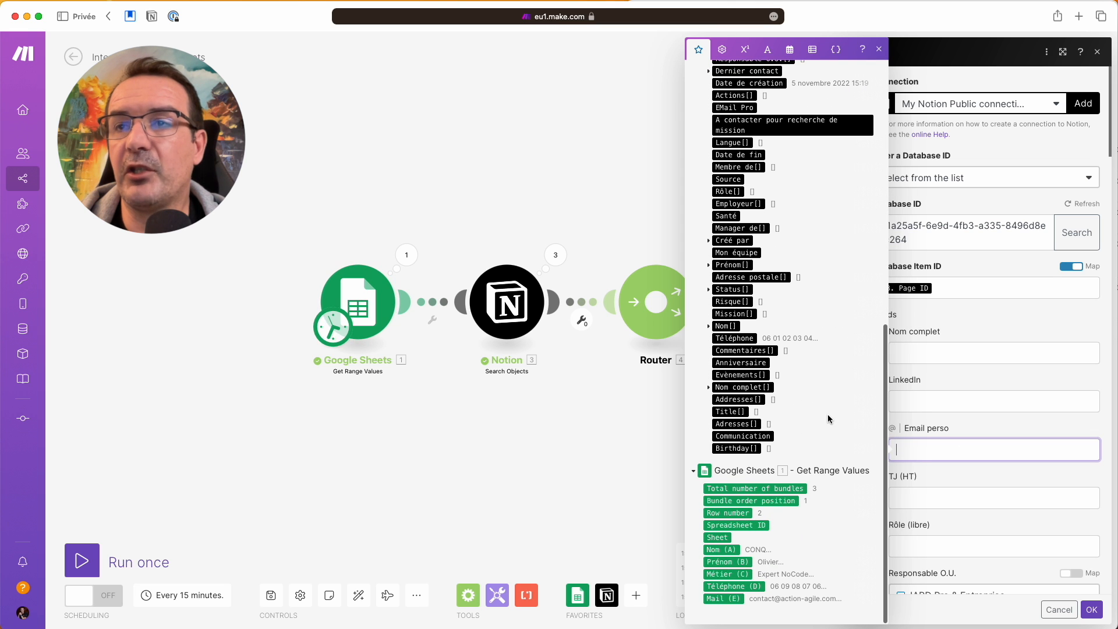
{"action": "left_click", "coordinate": [724, 599]}
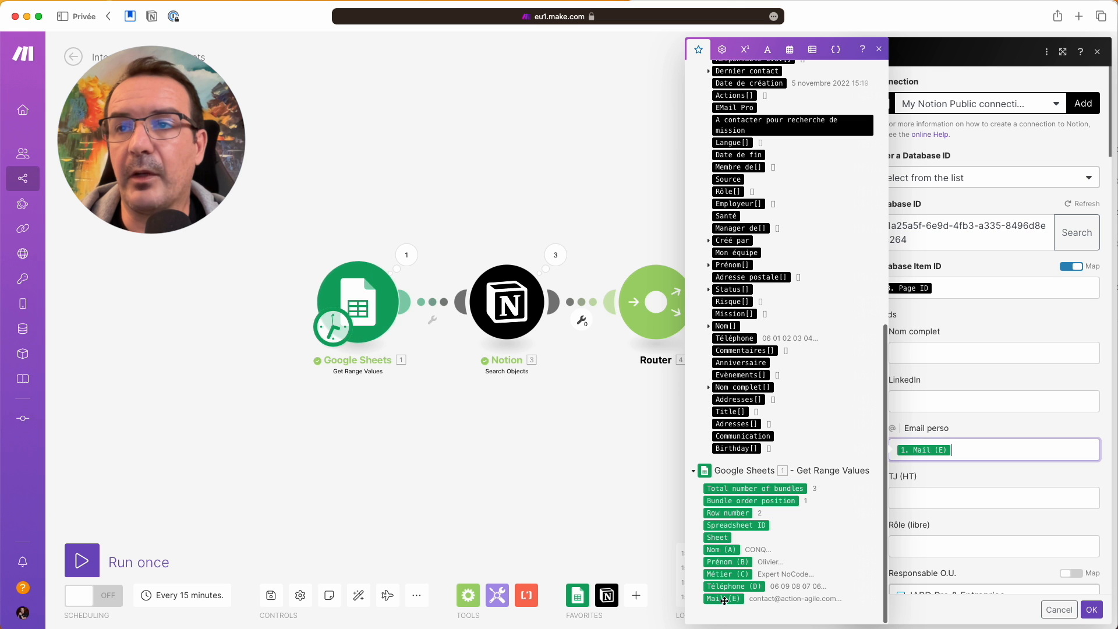
{"action": "left_click", "coordinate": [977, 432]}
- Map the sheet's Téléphone (D) column into the Téléphone field
{"action": "scroll", "coordinate": [980, 457], "scroll_direction": "down", "scroll_amount": 5}
{"action": "scroll", "coordinate": [982, 464], "scroll_direction": "down", "scroll_amount": 5}
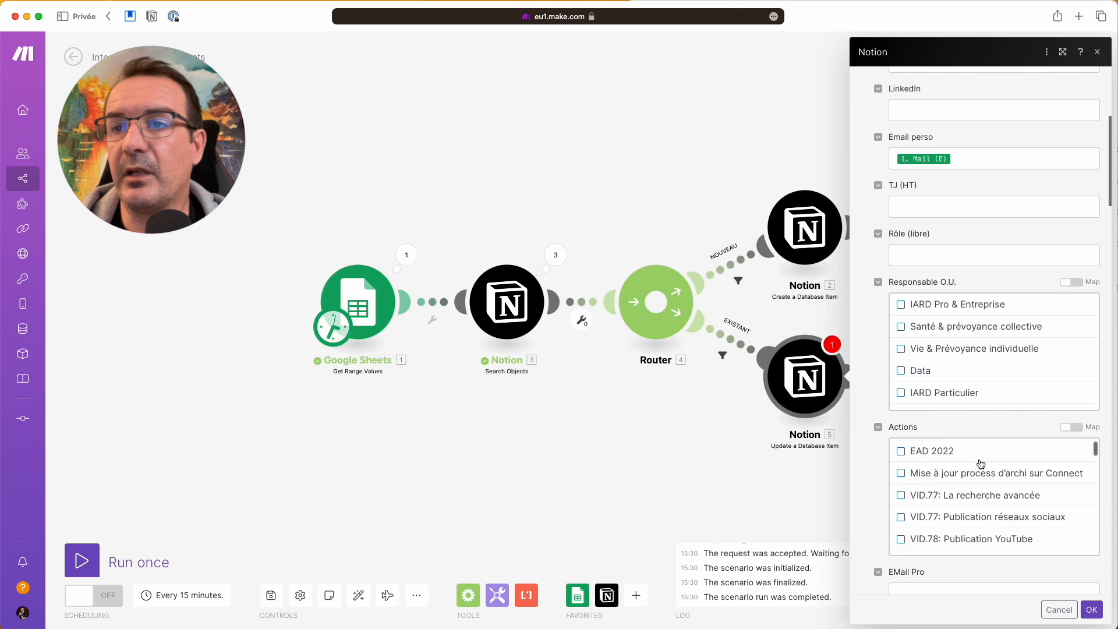
{"action": "scroll", "coordinate": [882, 480], "scroll_direction": "down", "scroll_amount": 10}
{"action": "scroll", "coordinate": [881, 481], "scroll_direction": "down", "scroll_amount": 6}
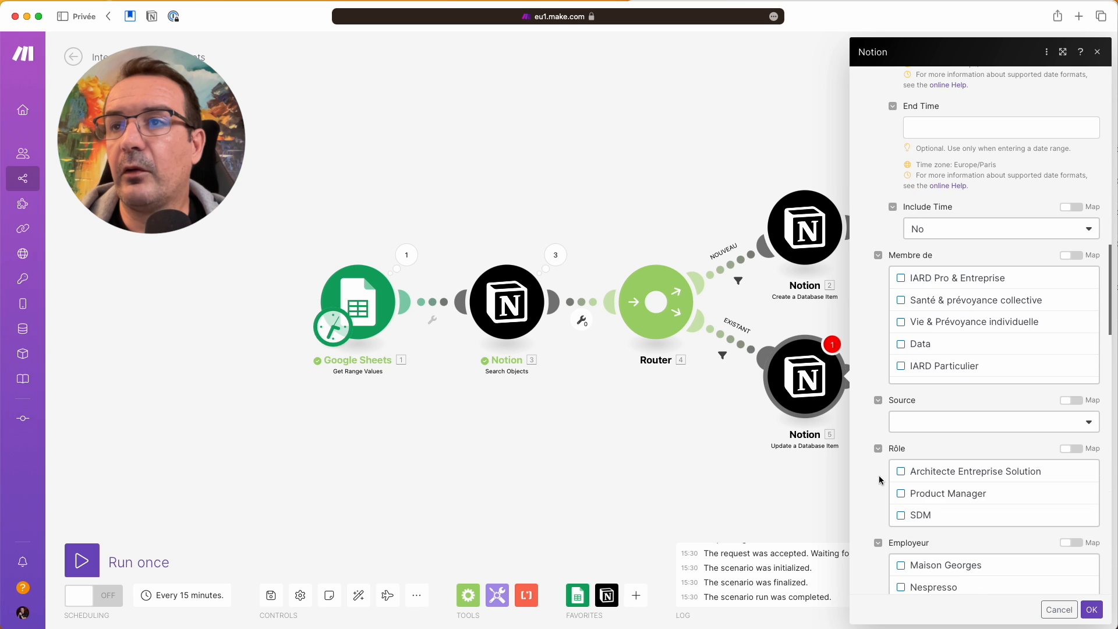
{"action": "scroll", "coordinate": [881, 480], "scroll_direction": "down", "scroll_amount": 10}
{"action": "left_click", "coordinate": [914, 322]}
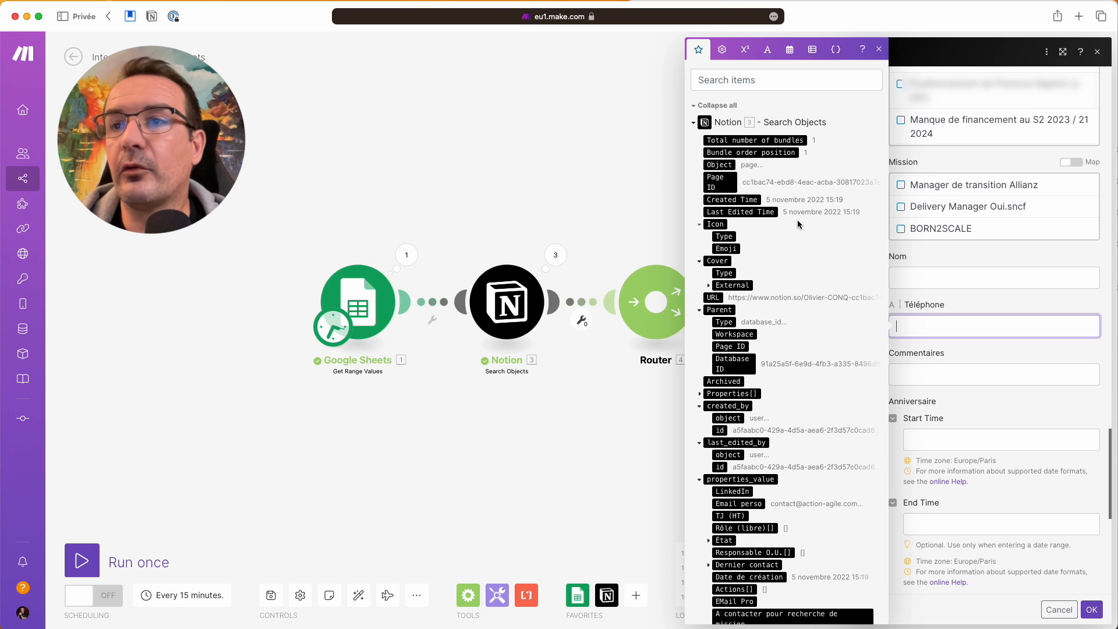
{"action": "scroll", "coordinate": [798, 224], "scroll_direction": "down", "scroll_amount": 10}
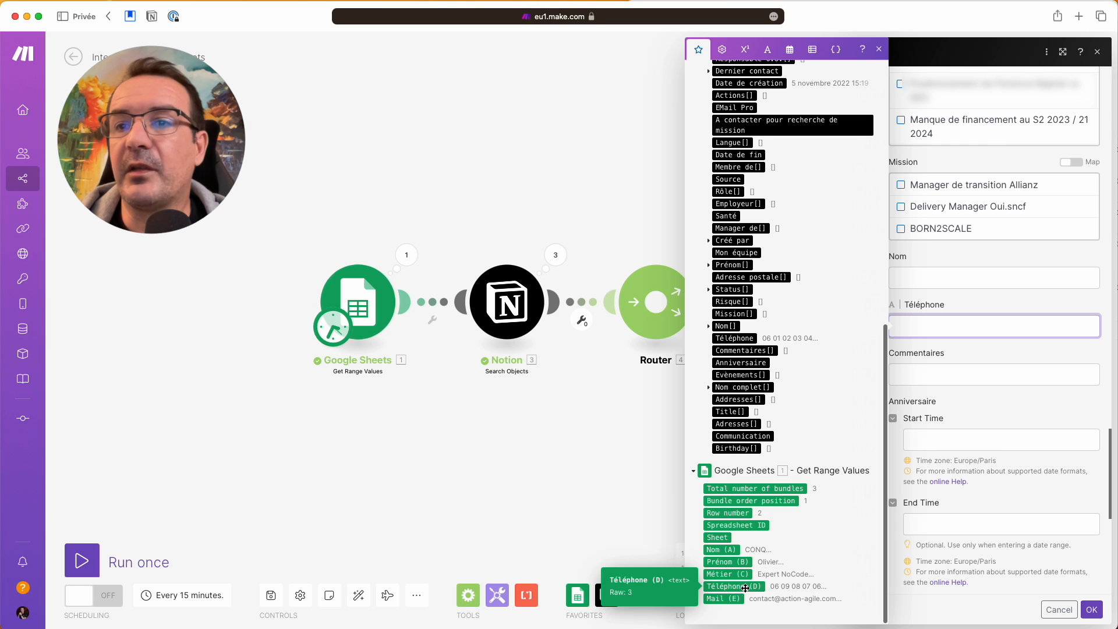
{"action": "left_click", "coordinate": [746, 589]}
- Save the update module, confirm the NOUVEAU filter compares bundles to 1, and run once
{"action": "left_click", "coordinate": [1092, 610]}
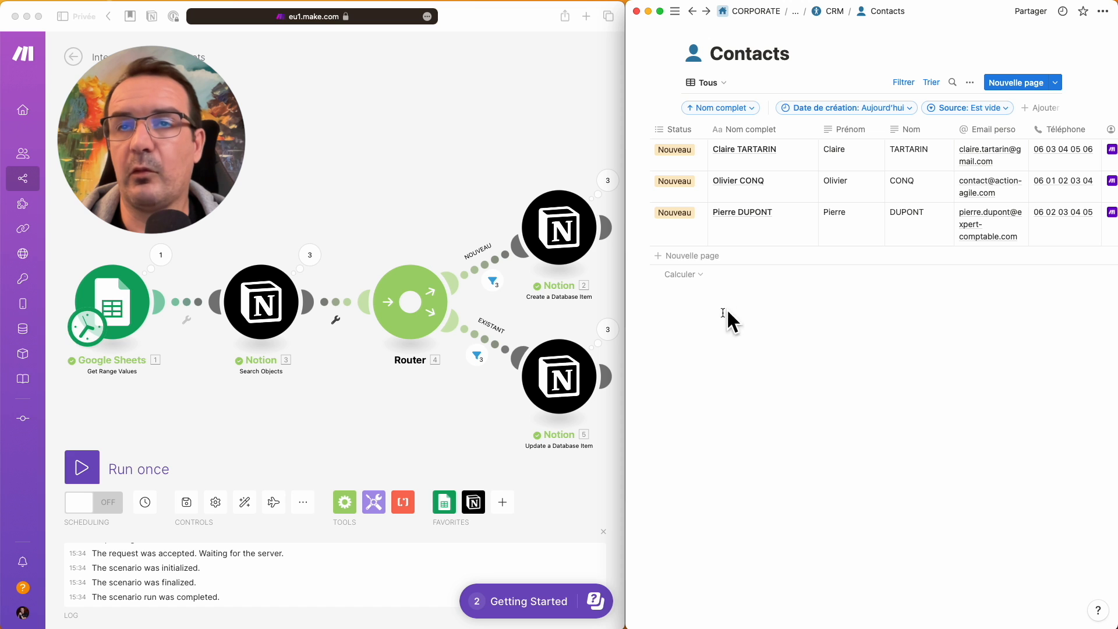
{"action": "left_click", "coordinate": [504, 254]}
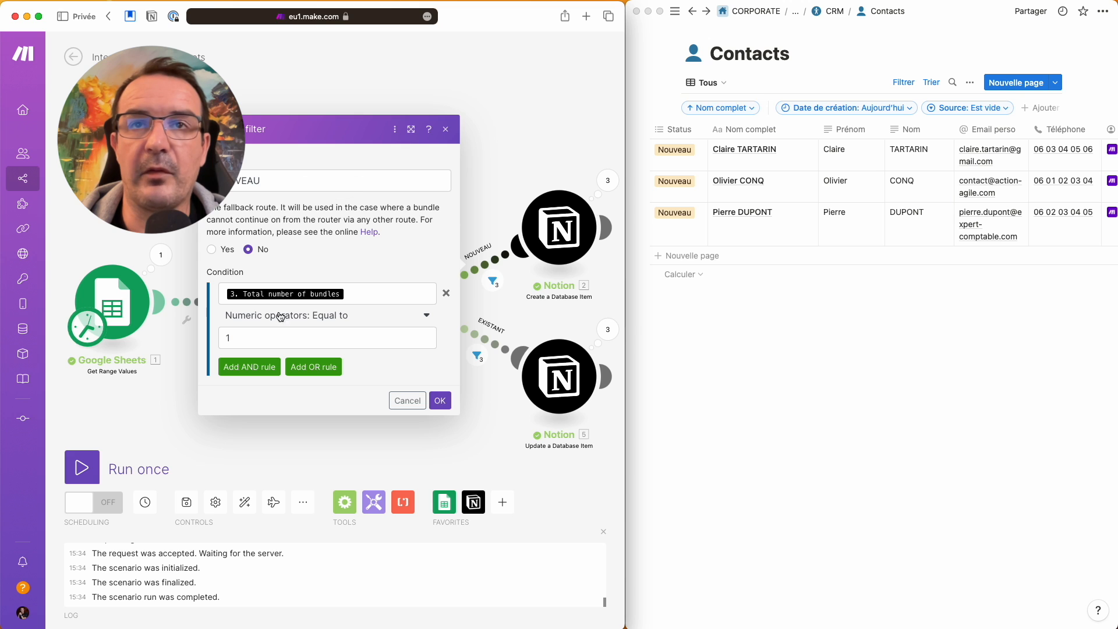
{"action": "left_click", "coordinate": [253, 341]}
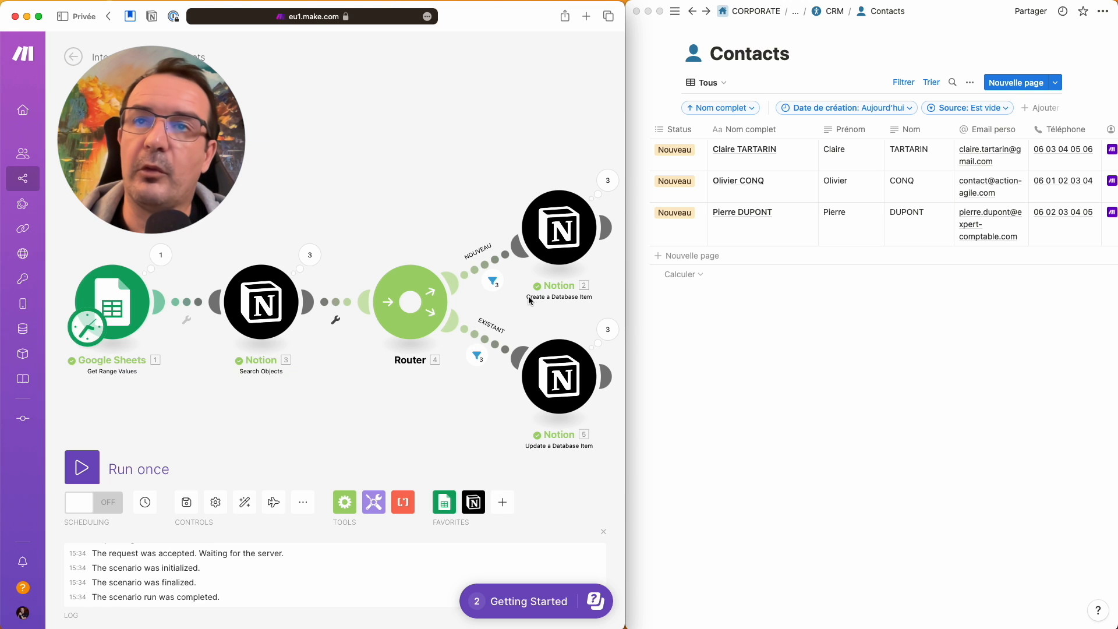
{"action": "left_click", "coordinate": [84, 470]}
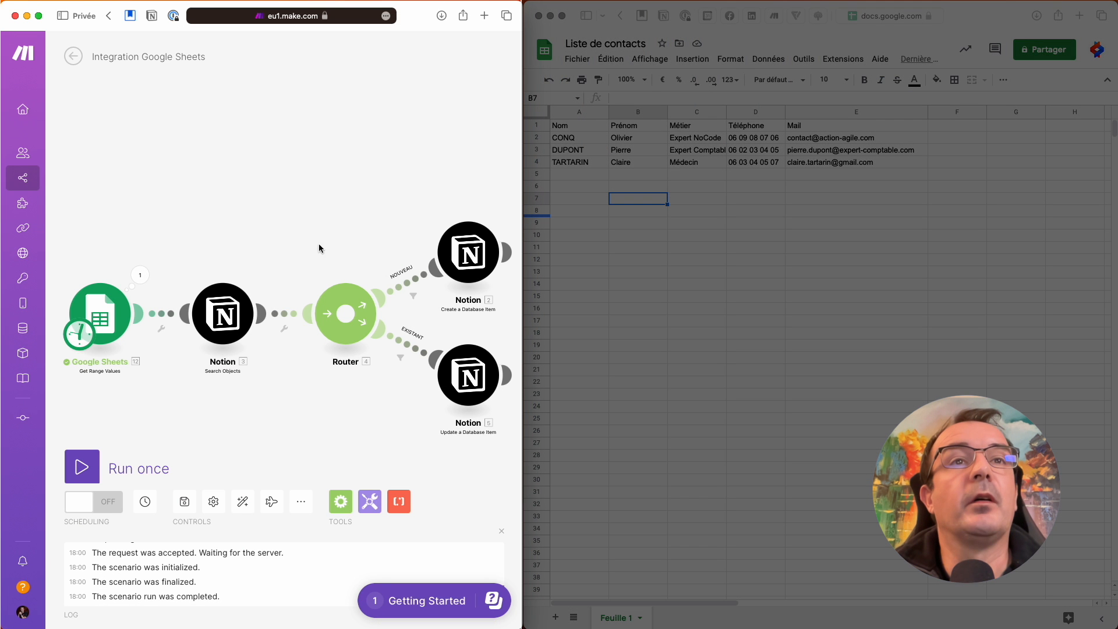
- Delete the Get Range Values module and start the scenario with Google Sheets Watch Changes
{"action": "right_click", "coordinate": [119, 320]}
{"action": "left_click", "coordinate": [180, 476]}
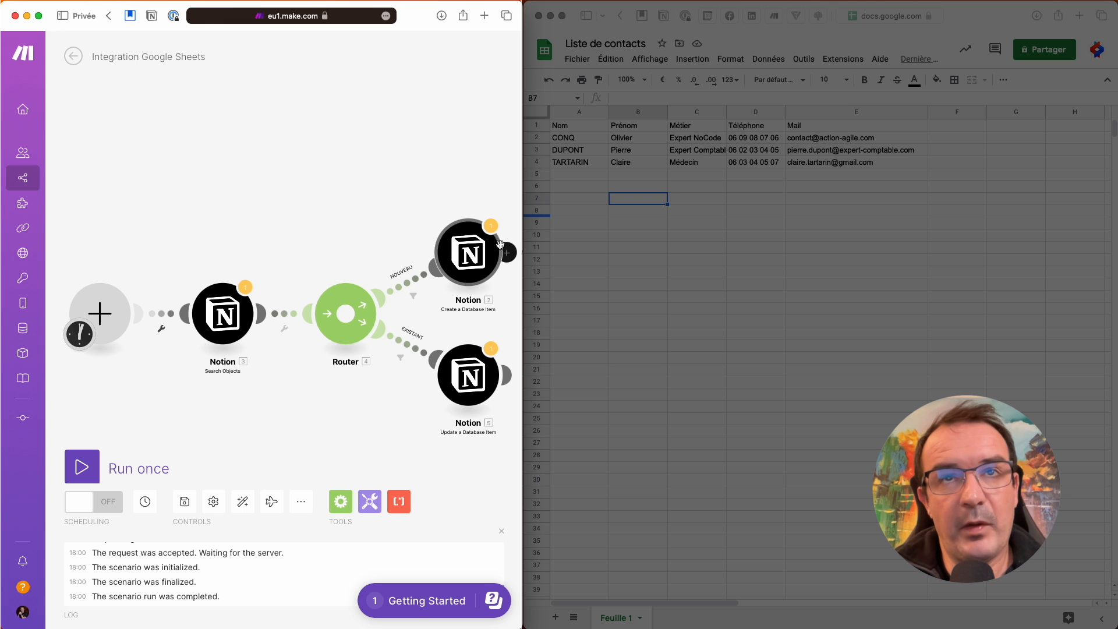
{"action": "left_click", "coordinate": [108, 316]}
{"action": "left_click", "coordinate": [190, 275]}
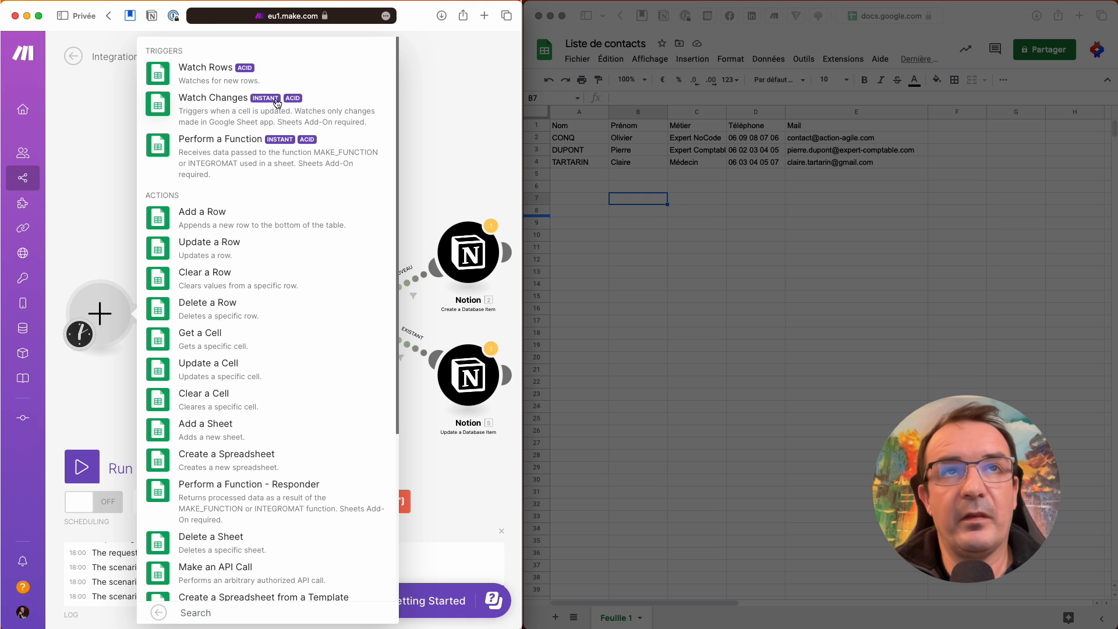
{"action": "left_click", "coordinate": [230, 114]}
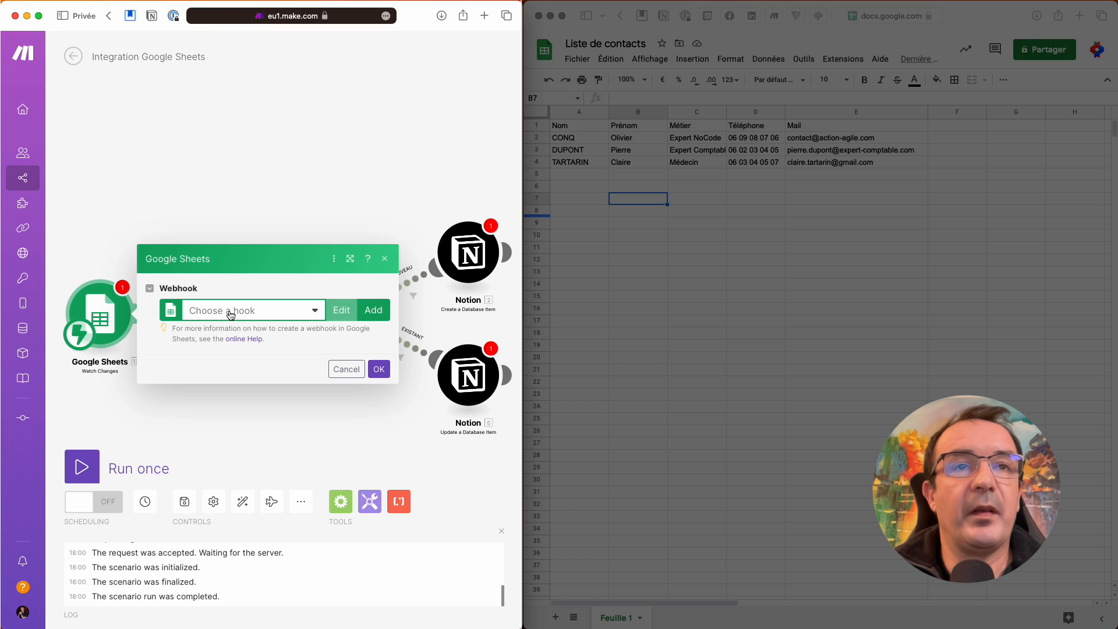
- Create and save a new 'My Edit webhook', then switch to the Liste de contacts spreadsheet
{"action": "left_click", "coordinate": [374, 313]}
{"action": "left_click", "coordinate": [323, 365]}
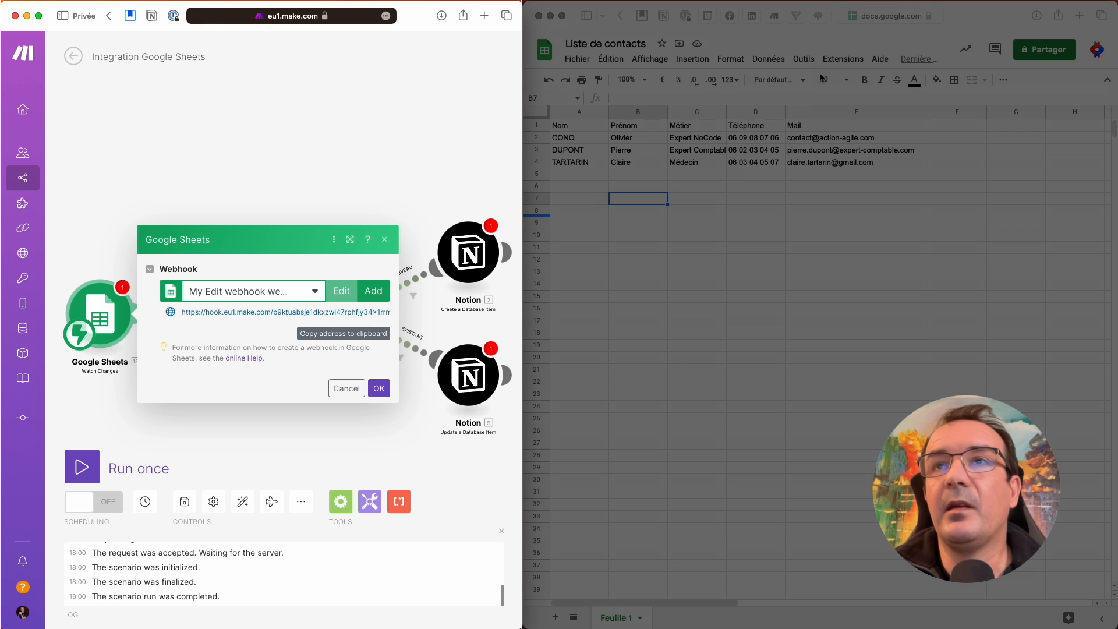
{"action": "left_click", "coordinate": [824, 46]}
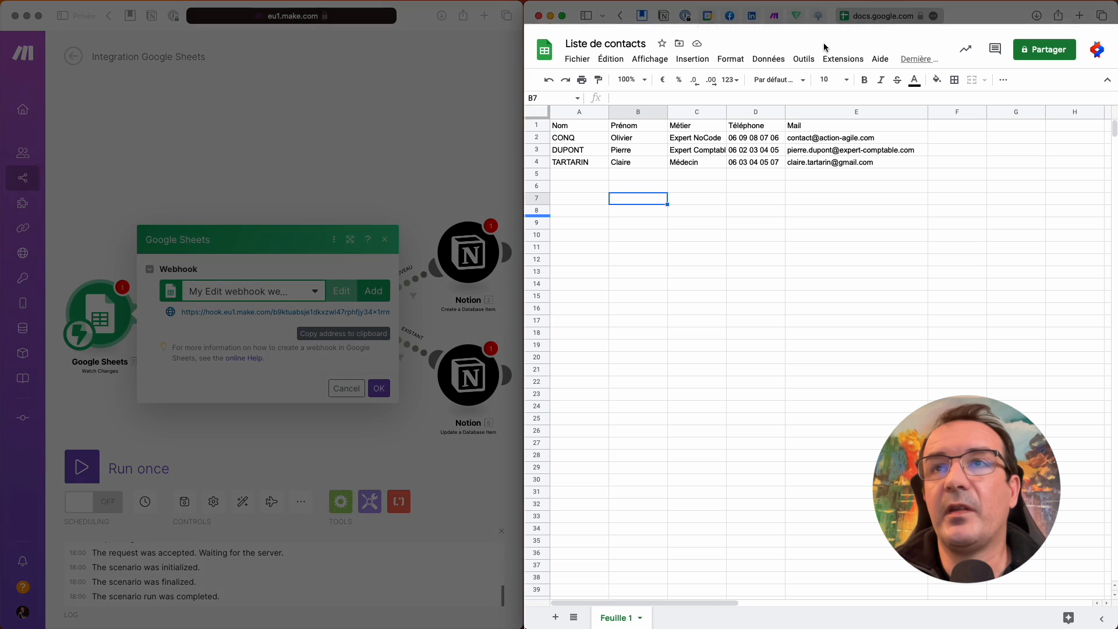
- Search the Sheets add-on marketplace for 'Integromat' and open the Make for Google Sheets add-on
{"action": "left_click", "coordinate": [850, 58]}
{"action": "mouse_move", "coordinate": [877, 87]}
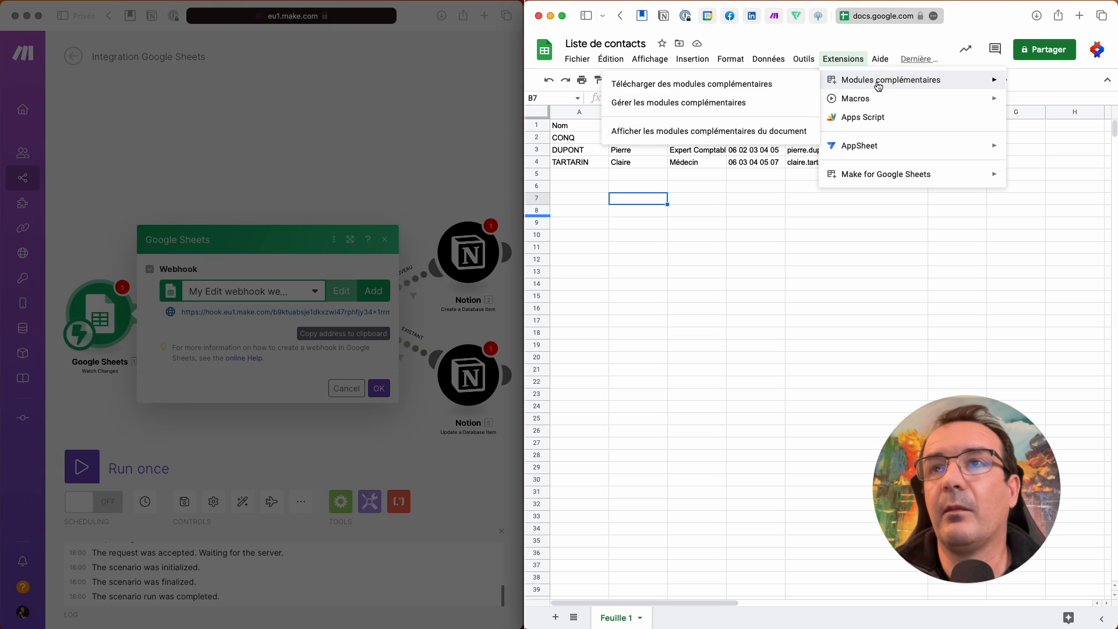
{"action": "left_click", "coordinate": [713, 87]}
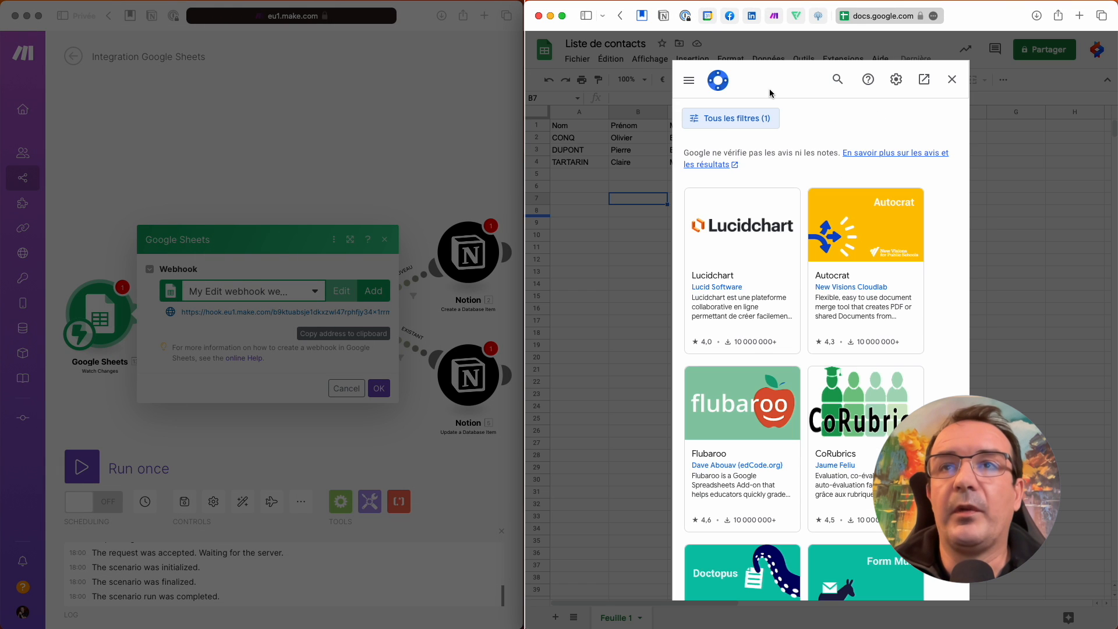
{"action": "left_click", "coordinate": [836, 80]}
{"action": "type", "text": "Integromat"}
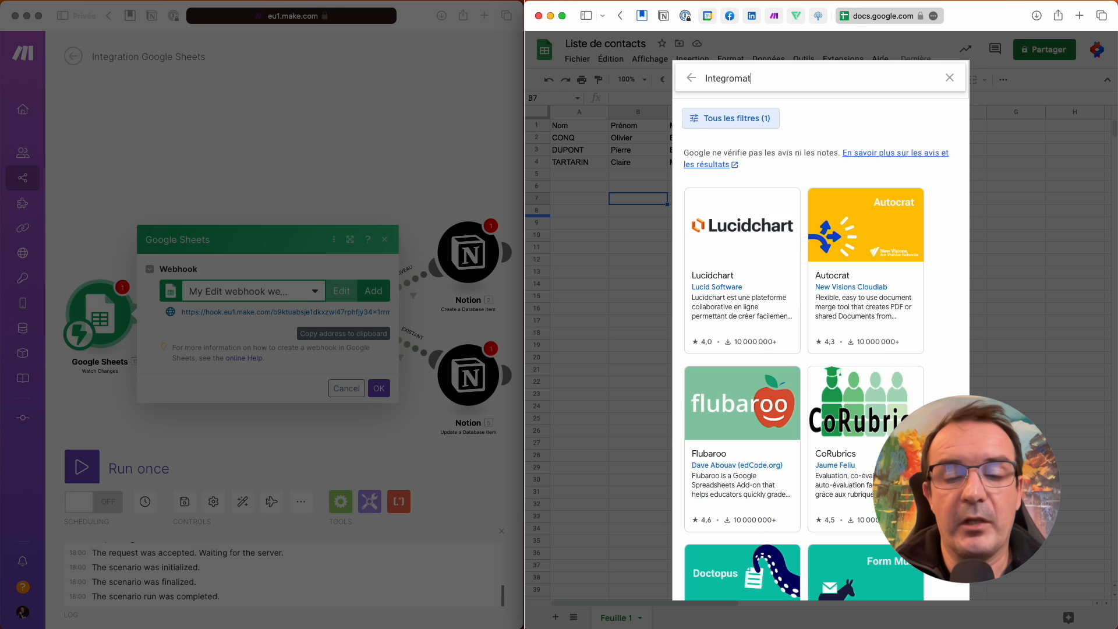
{"action": "key", "text": "Return"}
{"action": "scroll", "coordinate": [745, 479], "scroll_direction": "down", "scroll_amount": 5}
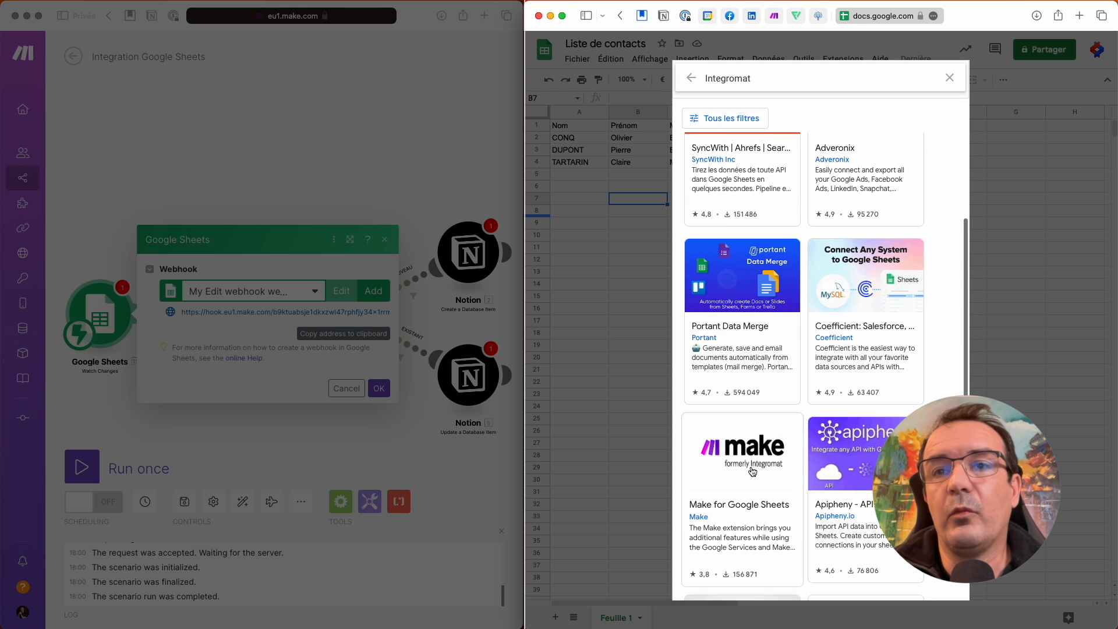
{"action": "left_click", "coordinate": [743, 513]}
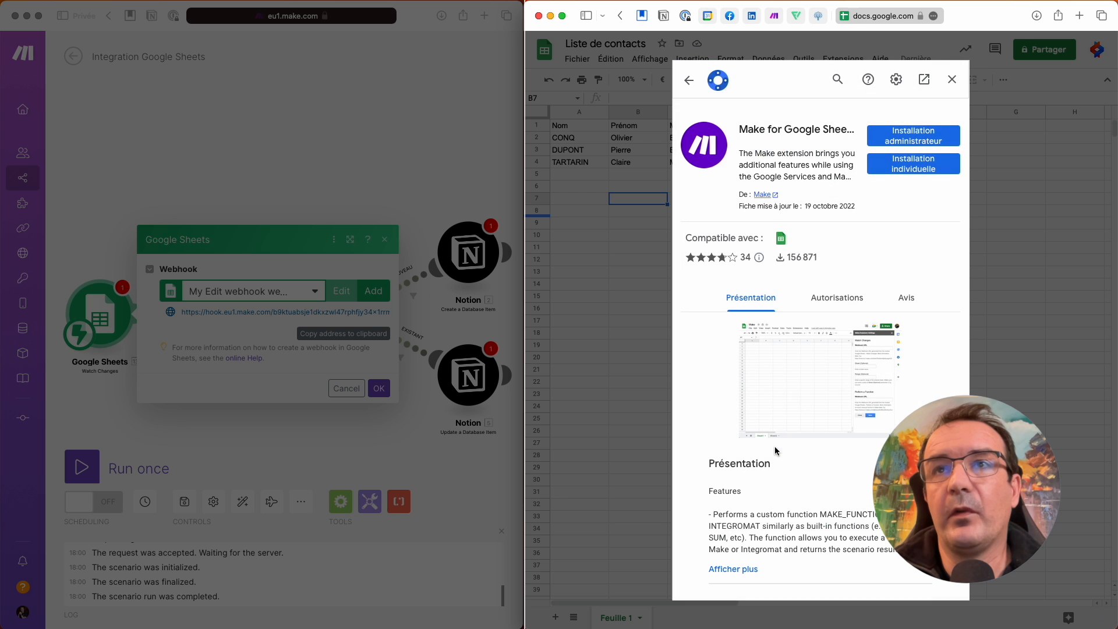
- Install Make for Google Sheets for this account and authorise it for the Google account
{"action": "left_click", "coordinate": [922, 166]}
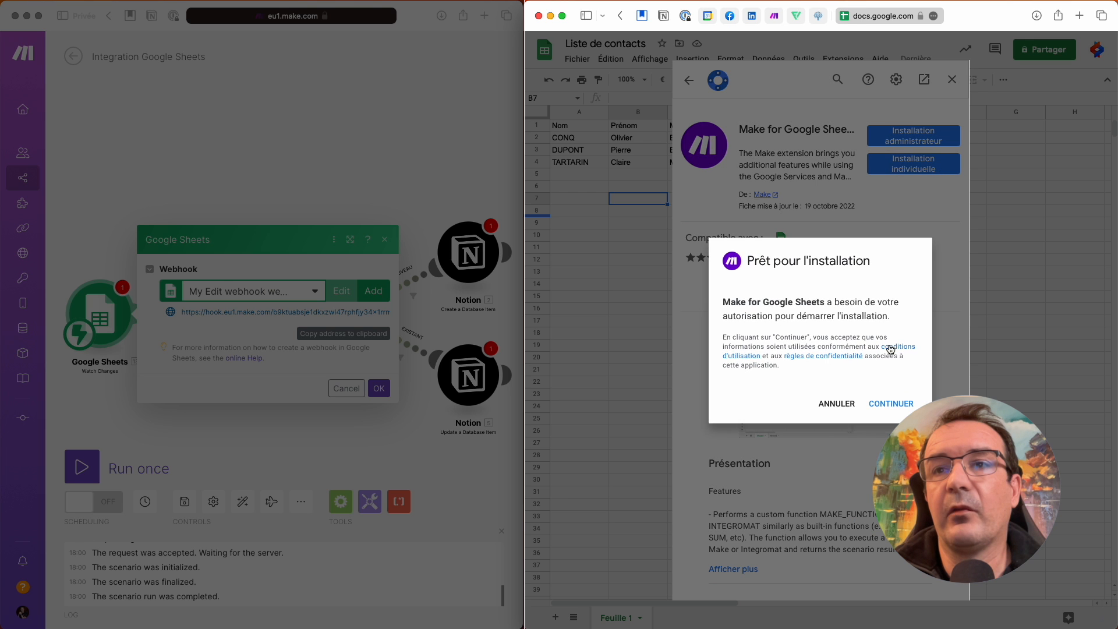
{"action": "left_click", "coordinate": [894, 404]}
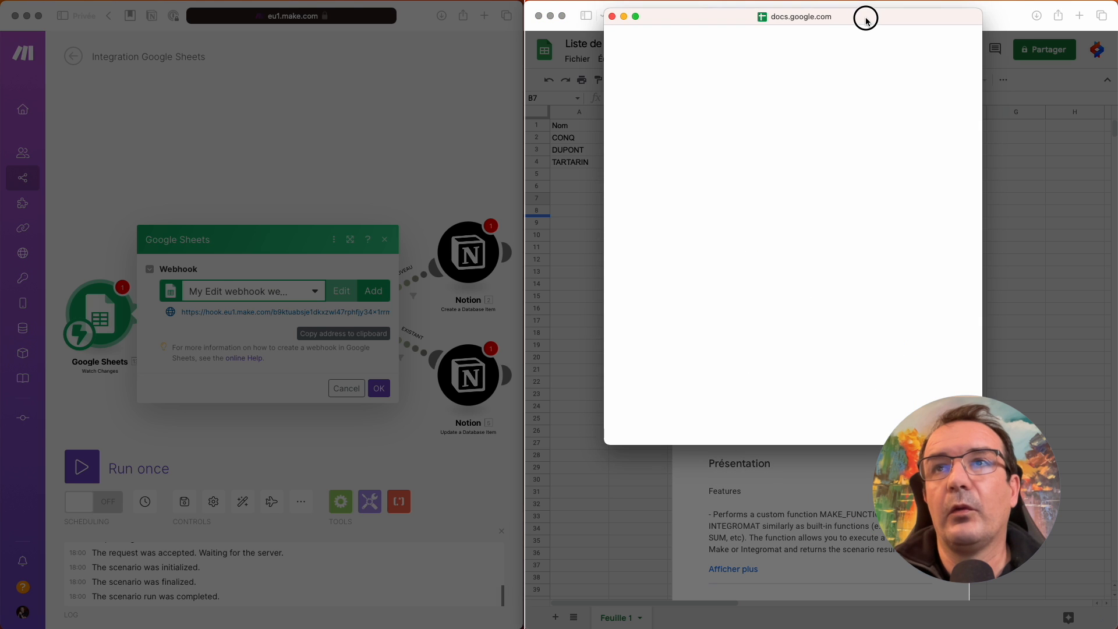
{"action": "left_click", "coordinate": [763, 241]}
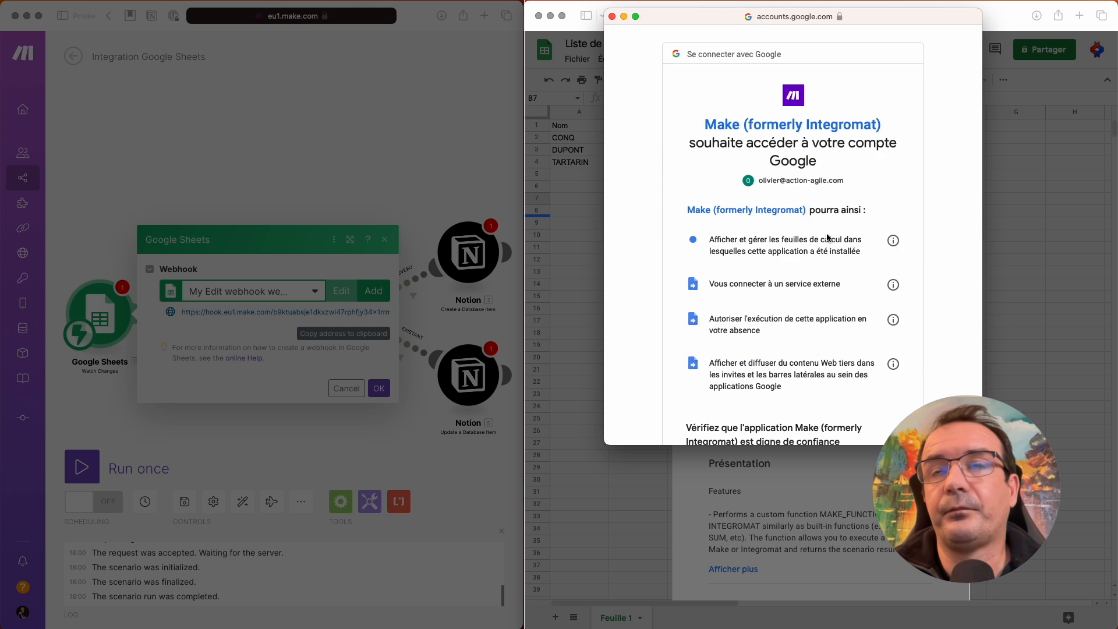
{"action": "scroll", "coordinate": [848, 279], "scroll_direction": "down", "scroll_amount": 4}
{"action": "scroll", "coordinate": [848, 279], "scroll_direction": "down", "scroll_amount": 3}
{"action": "left_click", "coordinate": [839, 363]}
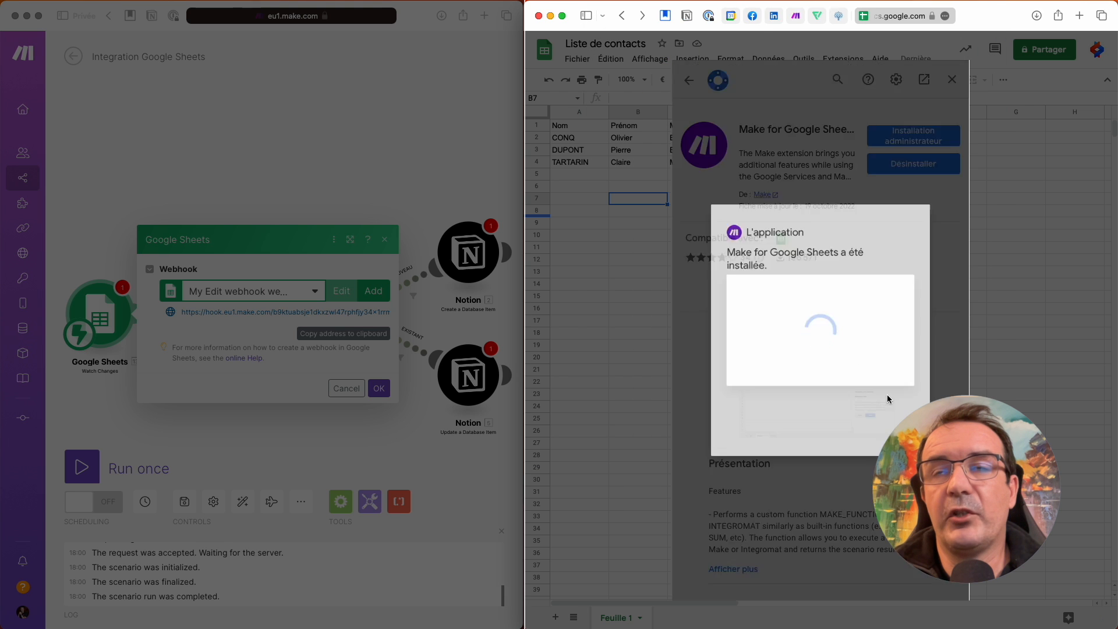
{"action": "left_click", "coordinate": [920, 466]}
- Replace the Make add-on's Watch Changes webhook URL with the new scenario webhook and save
{"action": "left_click", "coordinate": [952, 80]}
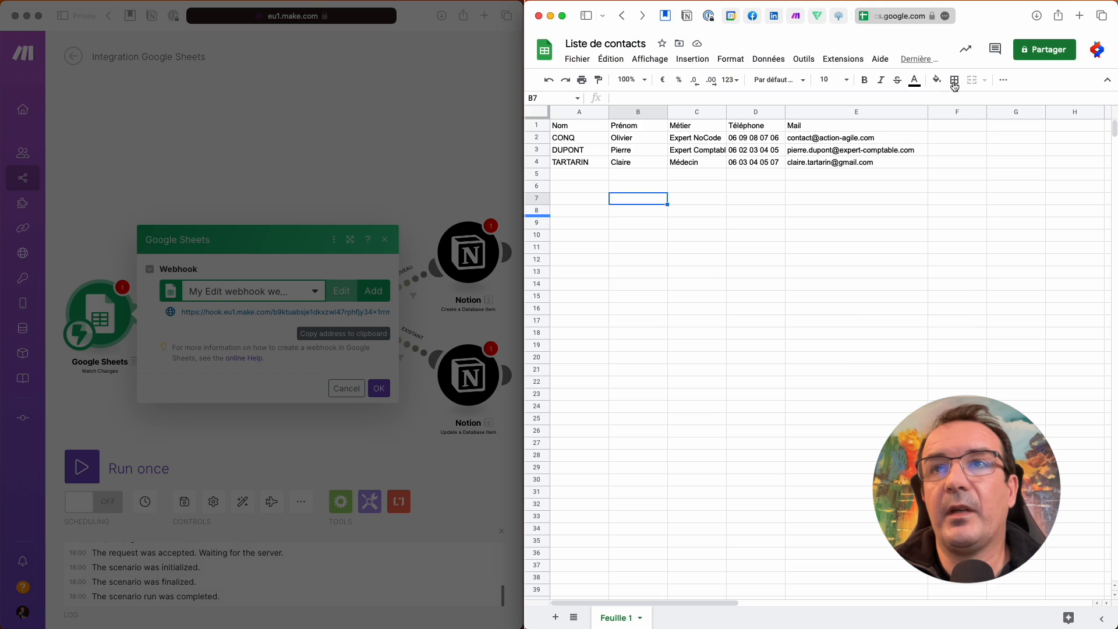
{"action": "left_click", "coordinate": [843, 59]}
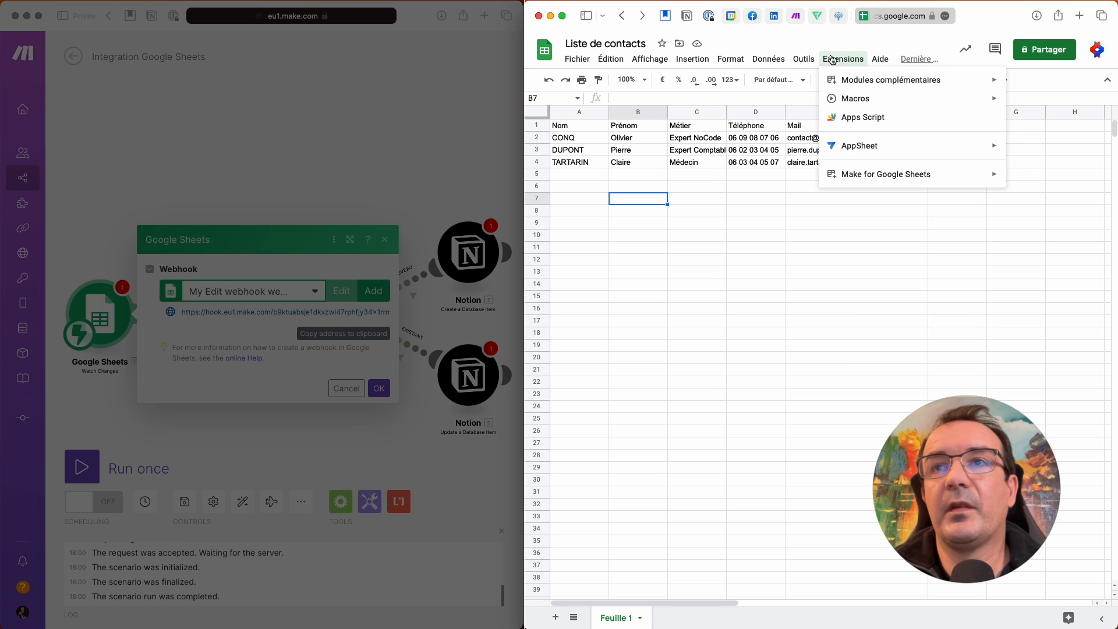
{"action": "mouse_move", "coordinate": [878, 177]}
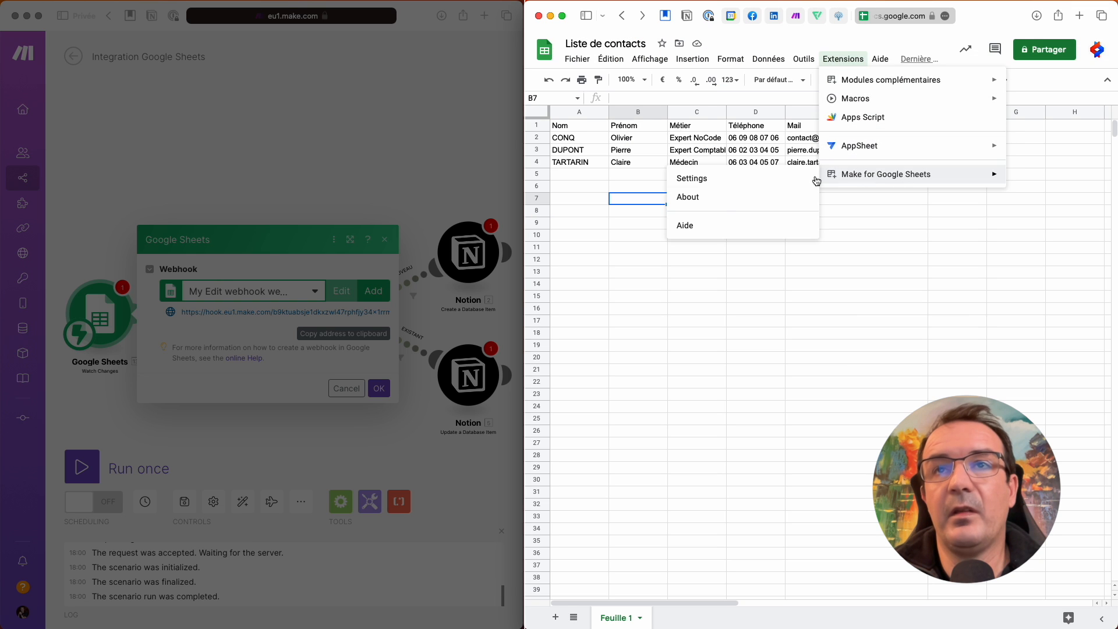
{"action": "left_click", "coordinate": [692, 178]}
{"action": "left_click", "coordinate": [977, 145]}
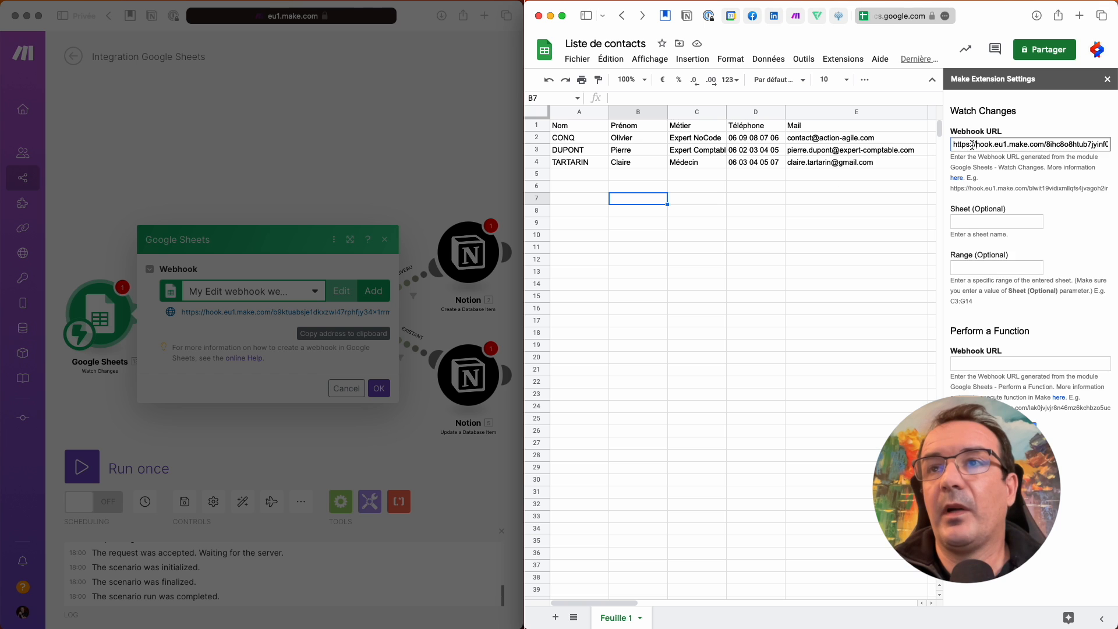
{"action": "triple_click", "coordinate": [976, 145]}
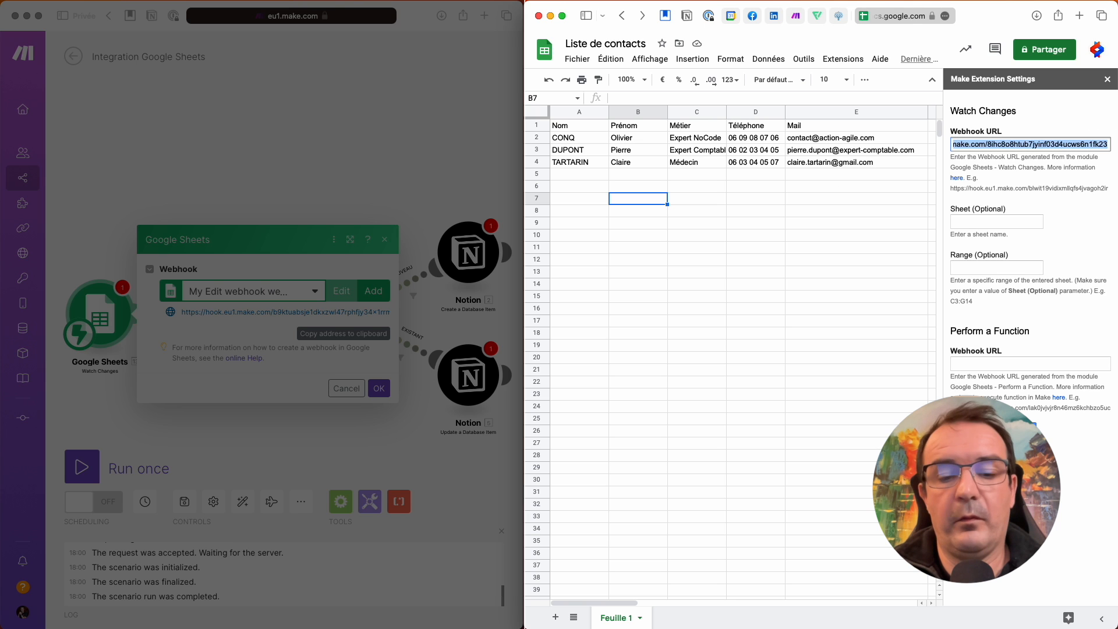
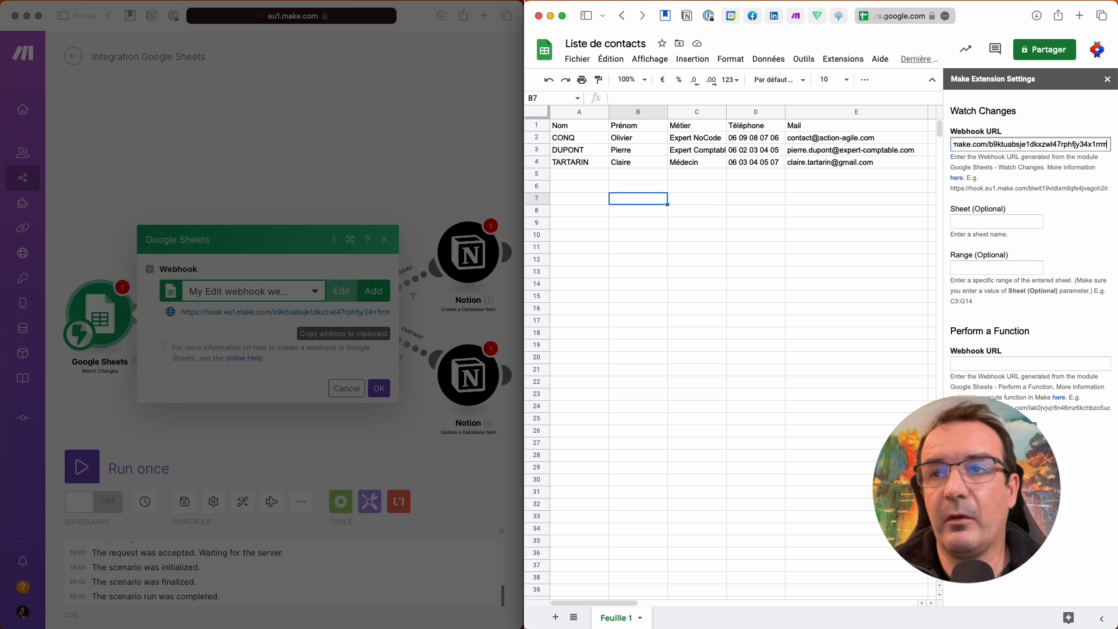
{"action": "left_click", "coordinate": [1016, 430]}
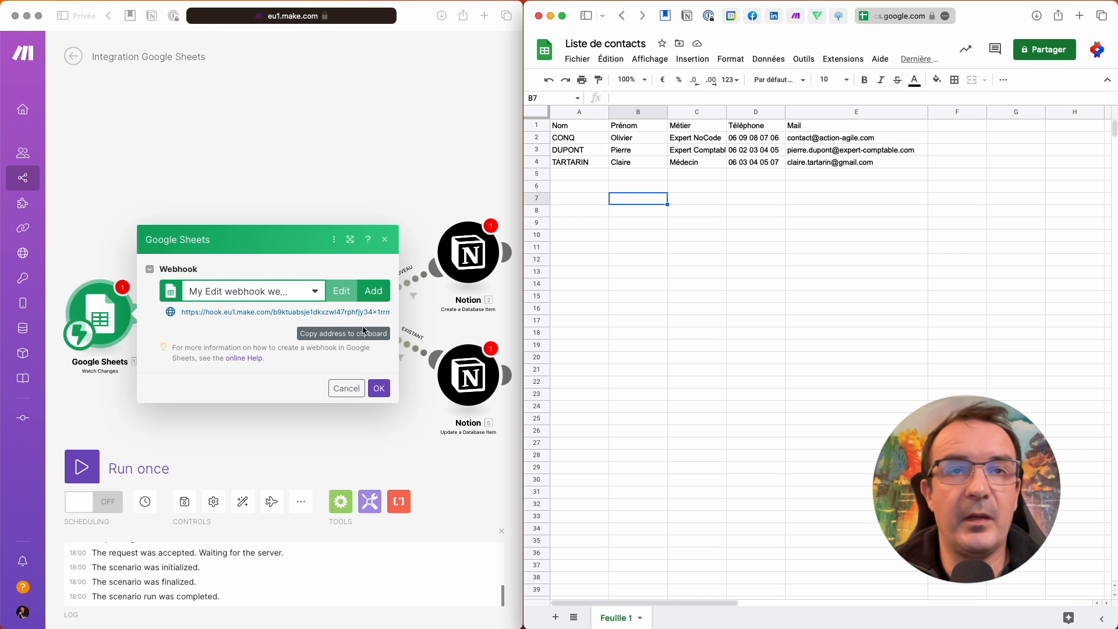
- Confirm the Google Sheets webhook dialog in Make and open the Notion Search Objects module
{"action": "left_click", "coordinate": [284, 391]}
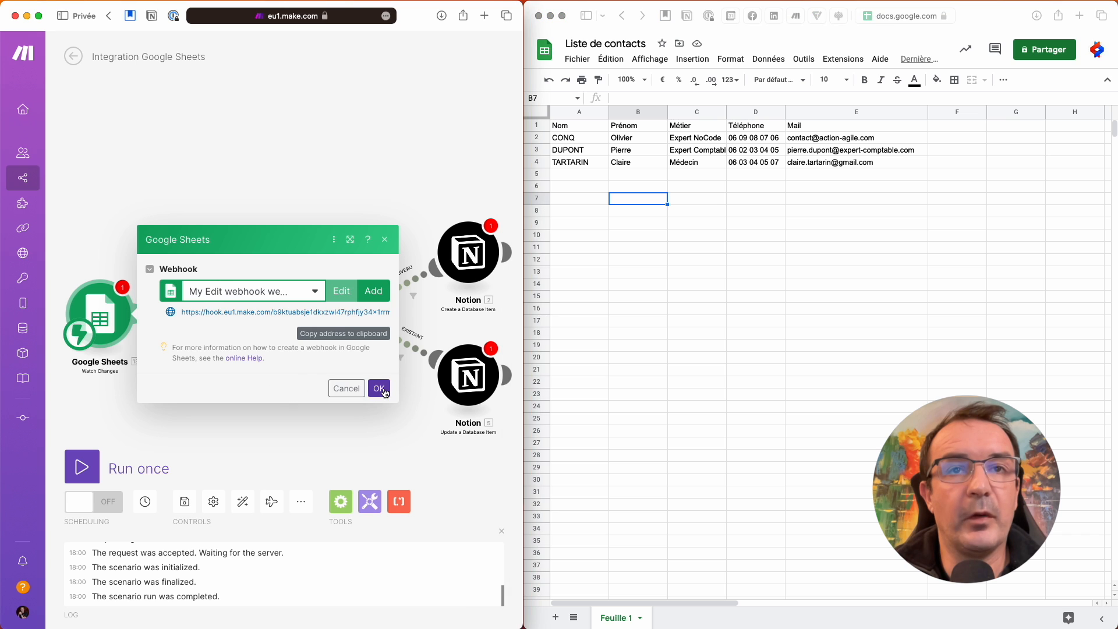
{"action": "left_click", "coordinate": [378, 388]}
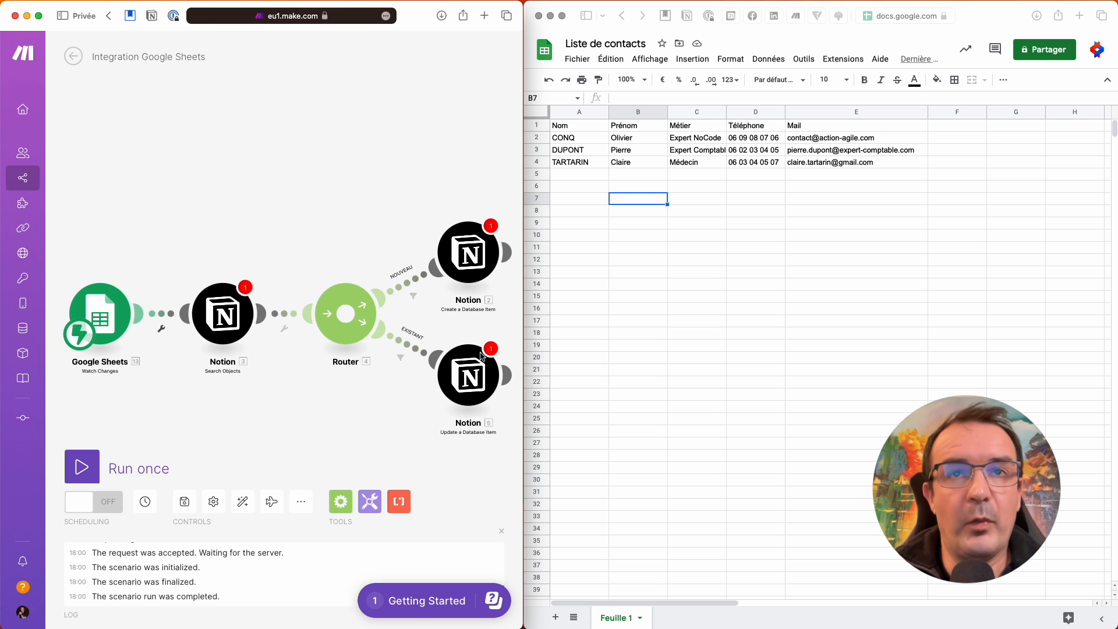
{"action": "left_click", "coordinate": [232, 311]}
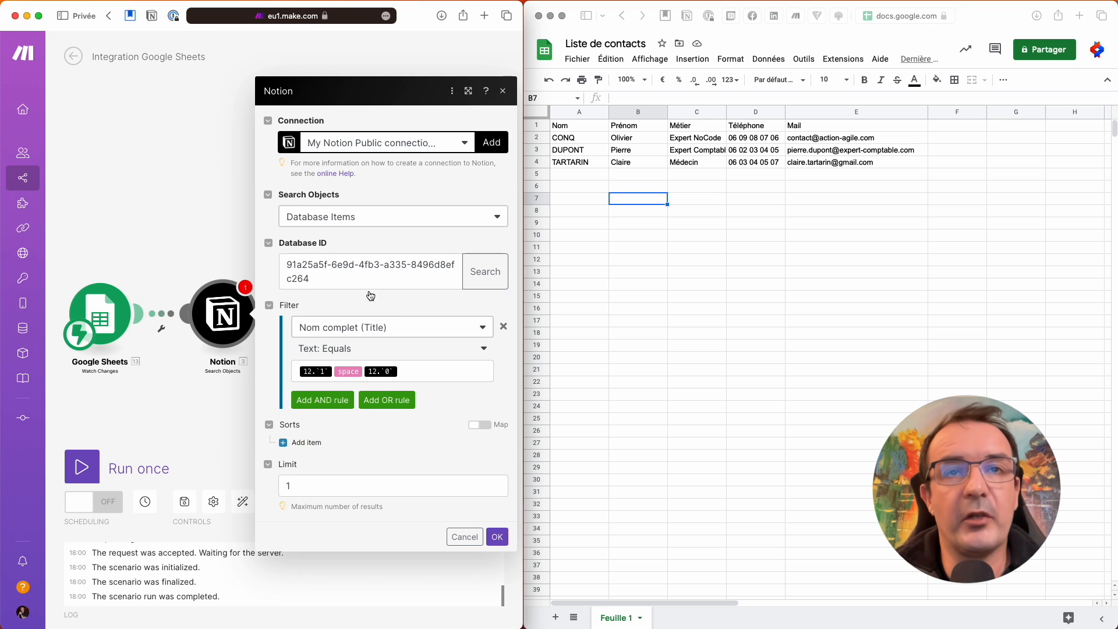
- Replace the old 12.1 and 12.0 pills in the Nom complet filter with Row values B, space, A
{"action": "left_click", "coordinate": [332, 374]}
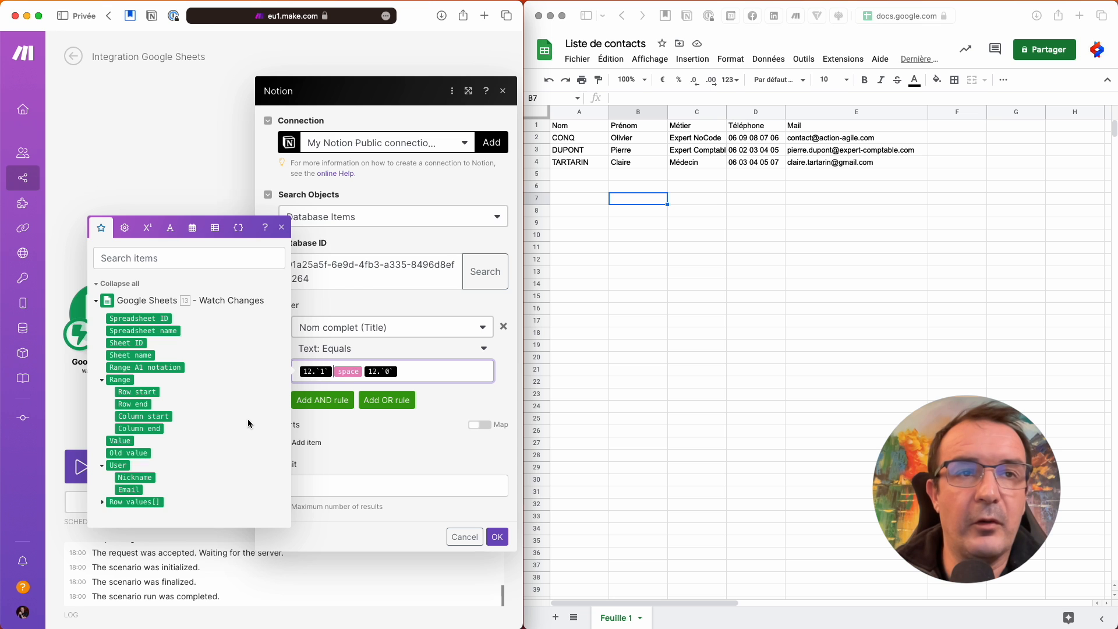
{"action": "key", "text": "BackSpace"}
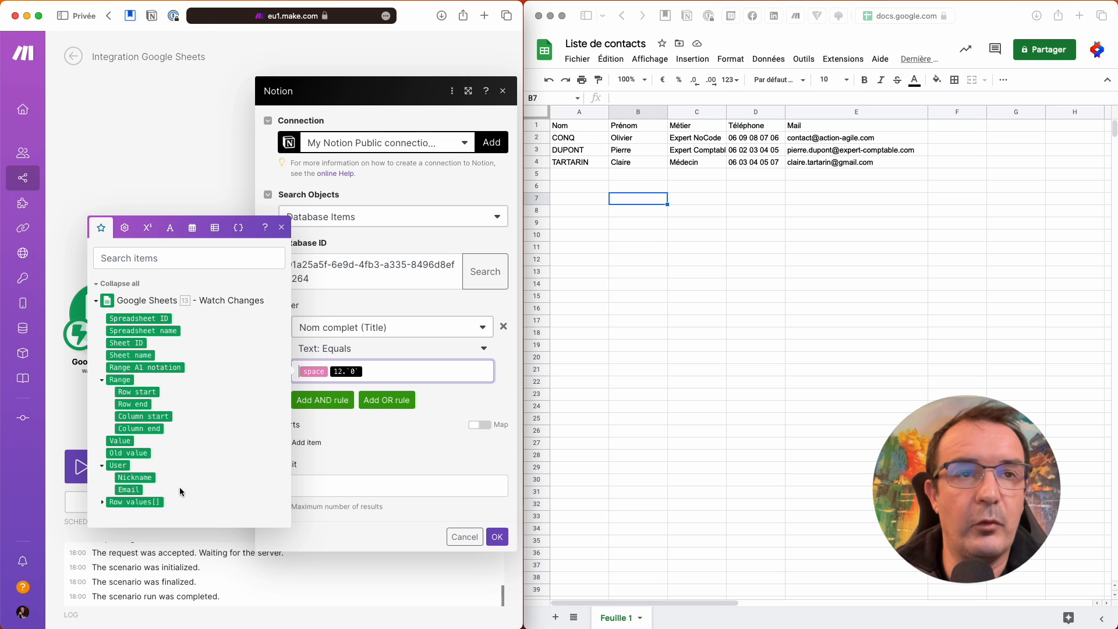
{"action": "left_click", "coordinate": [102, 502]}
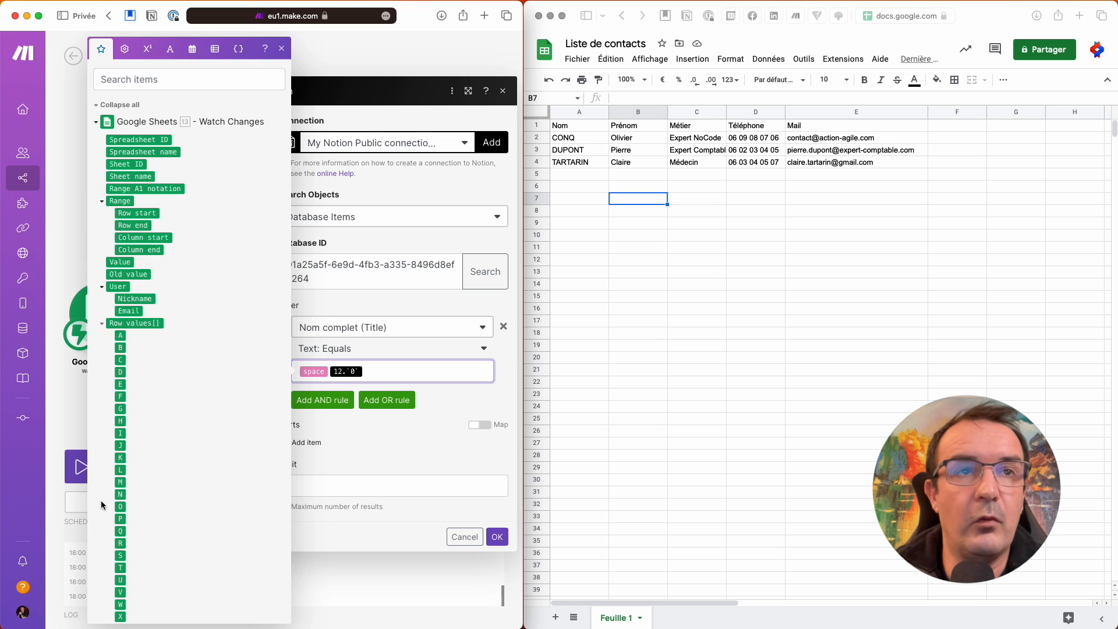
{"action": "left_click", "coordinate": [120, 348]}
{"action": "key", "text": "BackSpace"}
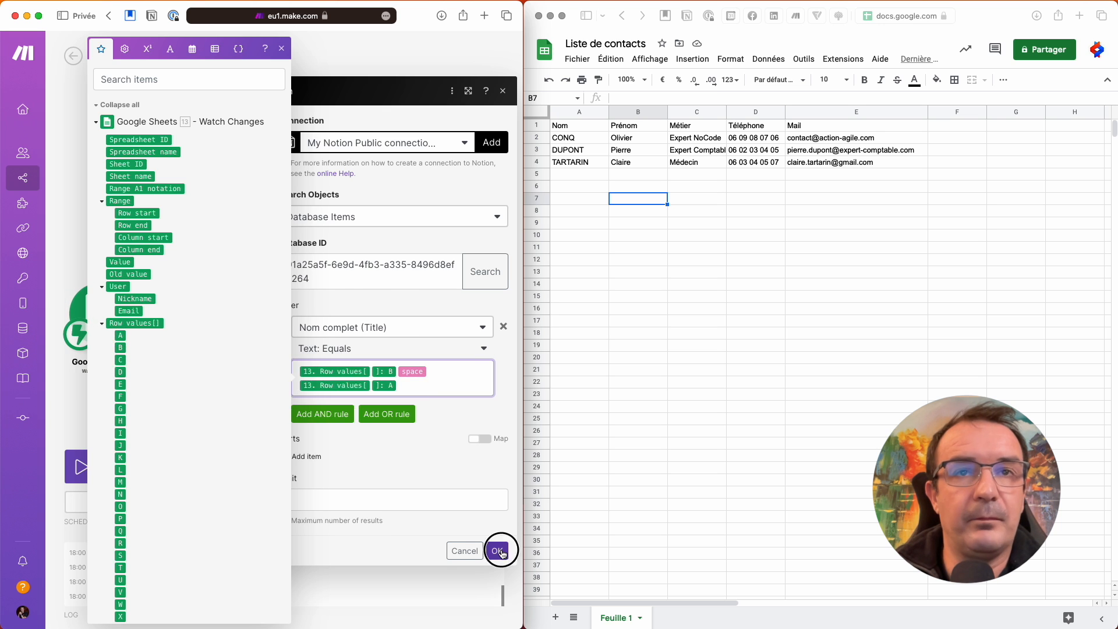
{"action": "left_click", "coordinate": [497, 536]}
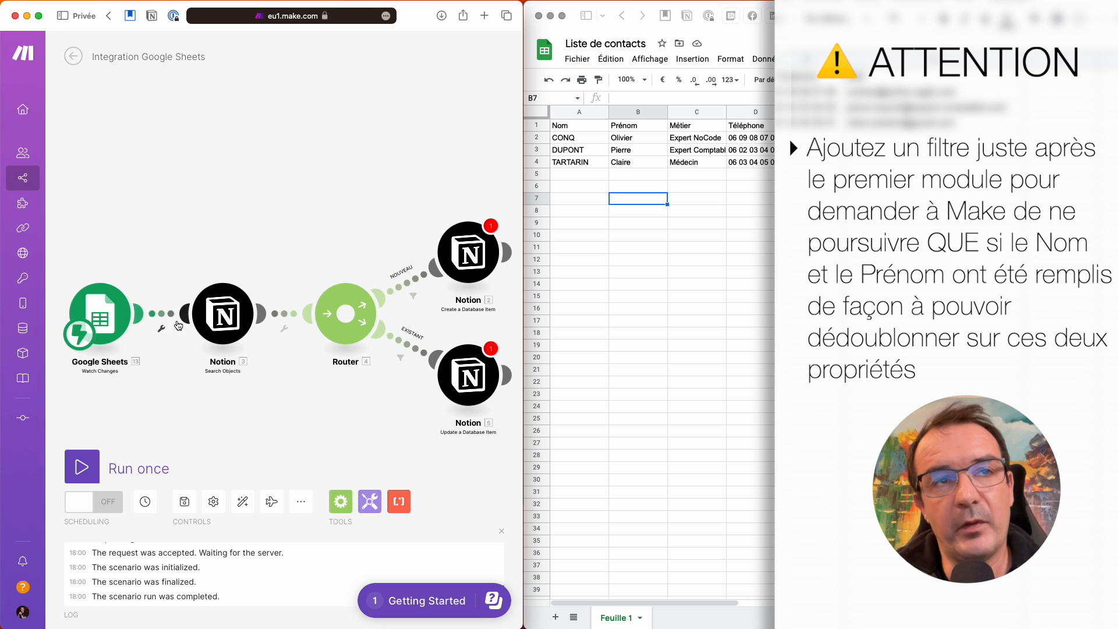
- Filter the trigger-to-search link on Row values A Exists AND Row values B Exists
{"action": "left_click", "coordinate": [162, 332]}
{"action": "left_click", "coordinate": [171, 337]}
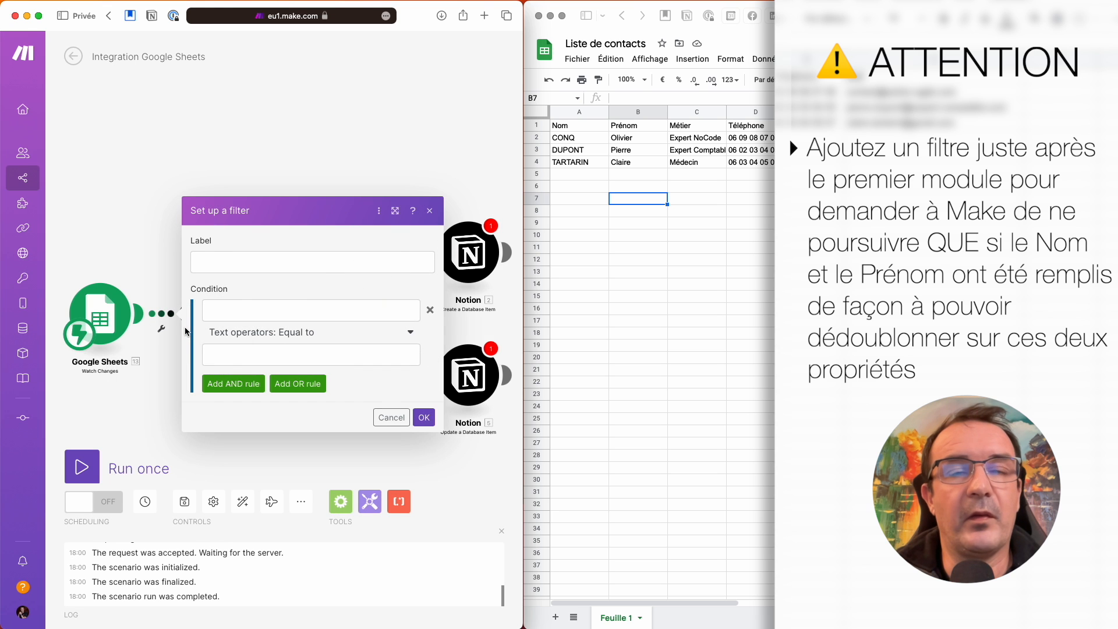
{"action": "left_click", "coordinate": [264, 302]}
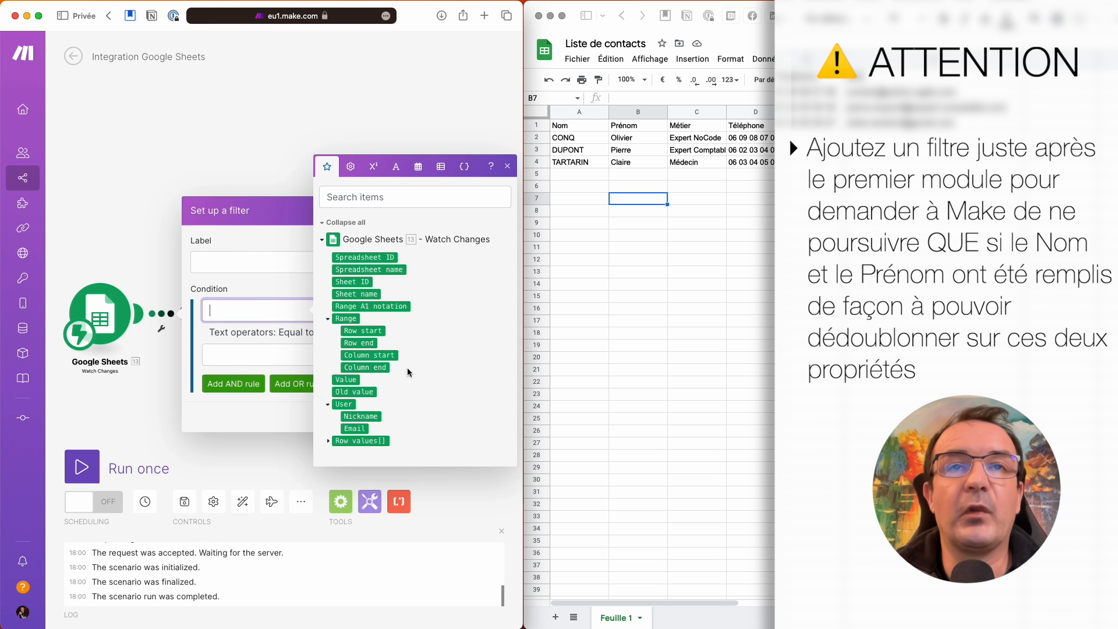
{"action": "left_click", "coordinate": [329, 441]}
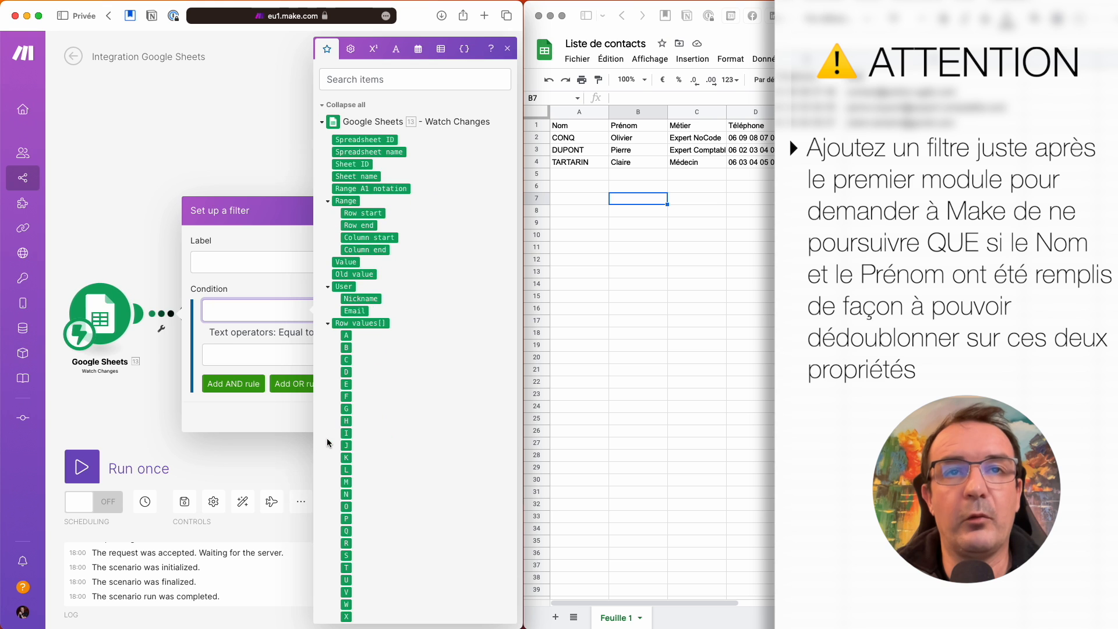
{"action": "left_click_drag", "start_coordinate": [347, 336], "coordinate": [274, 311]}
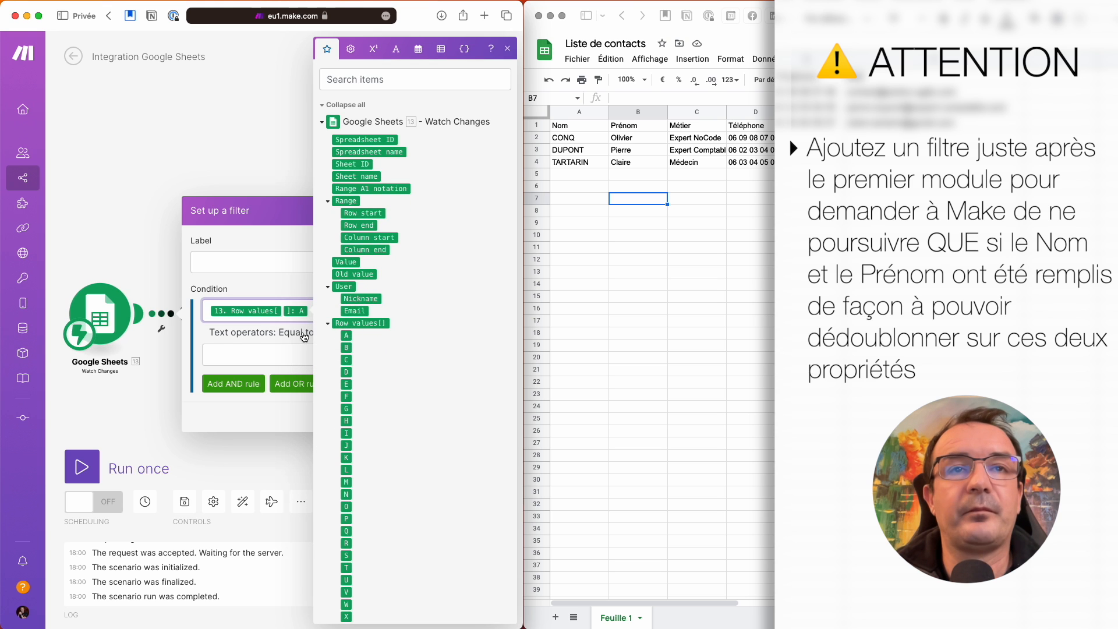
{"action": "left_click", "coordinate": [304, 336]}
{"action": "left_click", "coordinate": [251, 395]}
{"action": "left_click", "coordinate": [260, 365]}
{"action": "left_click", "coordinate": [285, 347]}
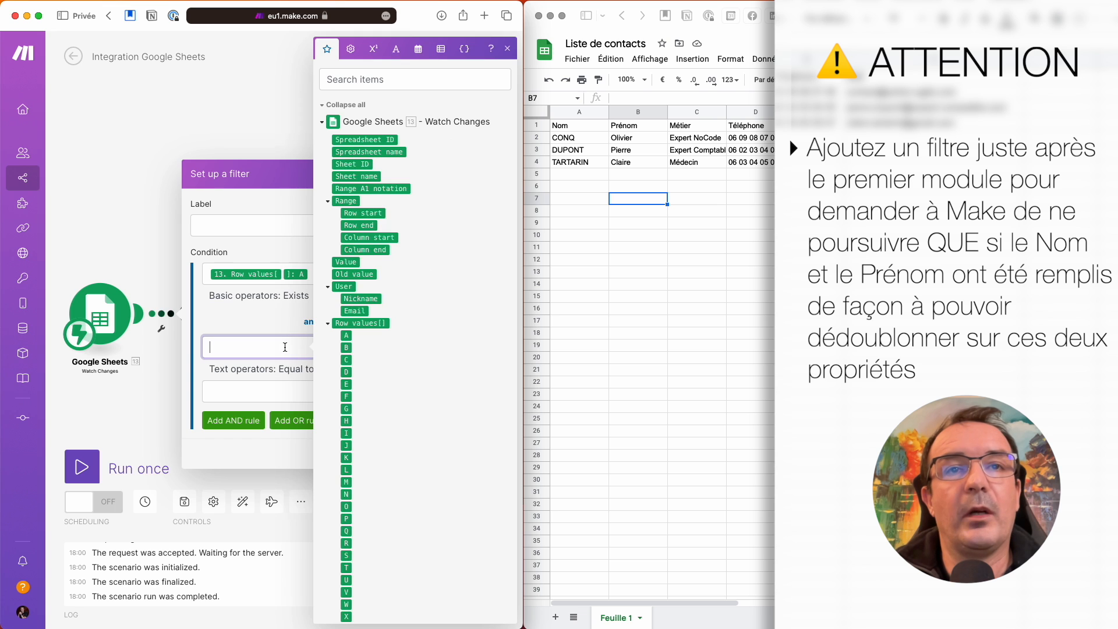
{"action": "left_click_drag", "start_coordinate": [346, 348], "coordinate": [279, 348]}
{"action": "left_click", "coordinate": [248, 374]}
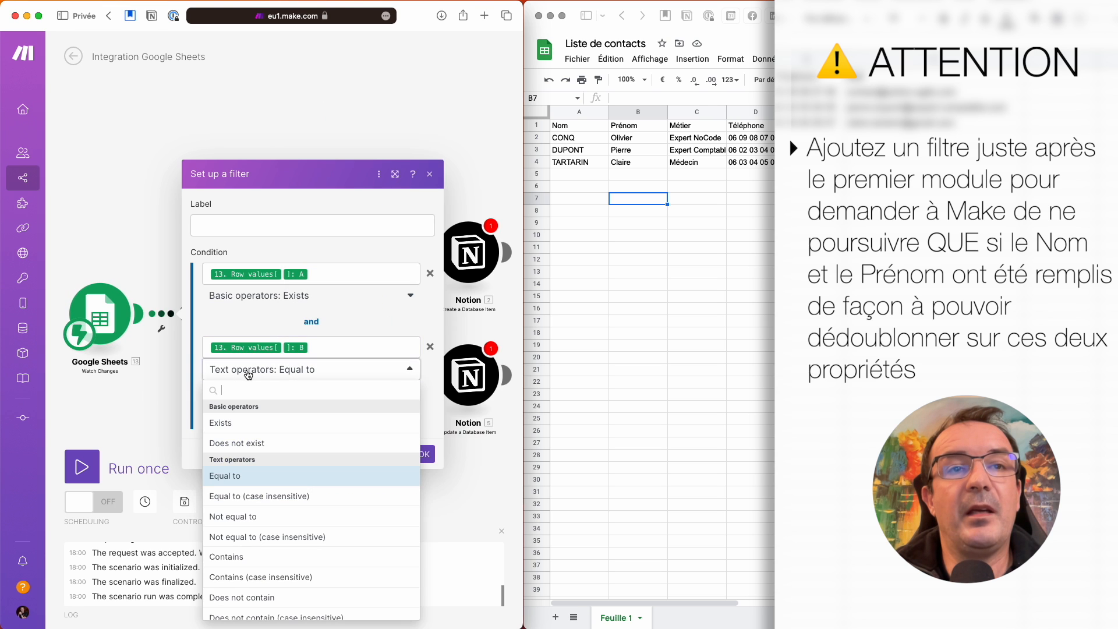
{"action": "left_click", "coordinate": [241, 423]}
{"action": "left_click", "coordinate": [421, 434]}
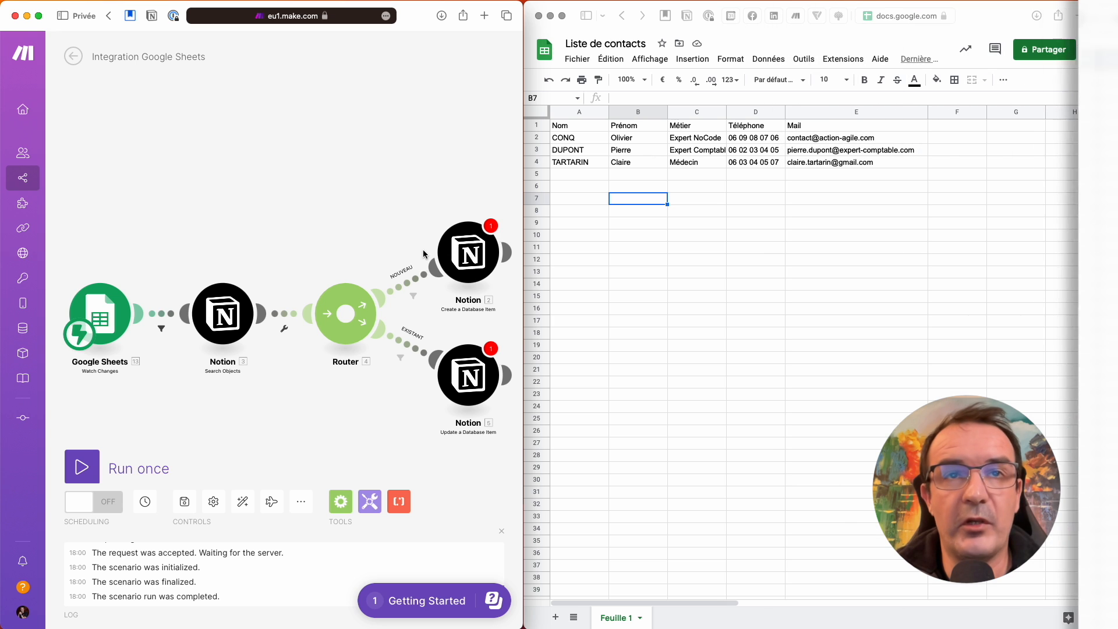
- In Create a Database Item, map Nom complet to B space A, Prénom to B, Nom to A, Email perso to E
{"action": "left_click", "coordinate": [470, 253]}
{"action": "left_click", "coordinate": [338, 305]}
{"action": "key", "text": "BackSpace"}
{"action": "key", "text": "Left"}
{"action": "key", "text": "BackSpace"}
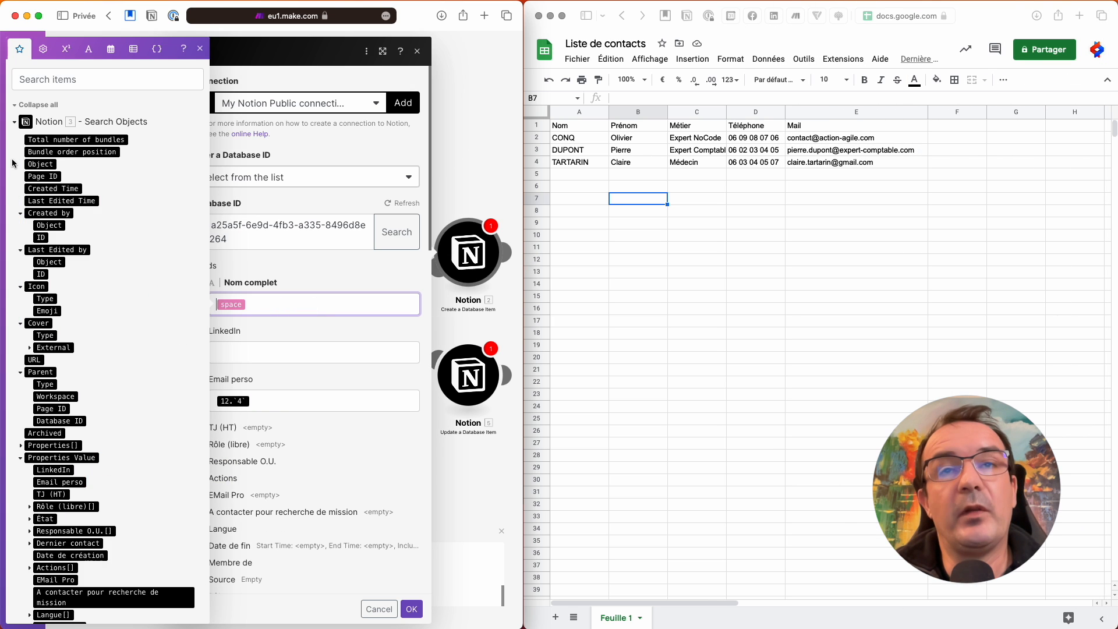
{"action": "left_click", "coordinate": [15, 123]}
{"action": "left_click", "coordinate": [20, 443]}
{"action": "left_click", "coordinate": [38, 366]}
{"action": "left_click", "coordinate": [38, 354]}
{"action": "left_click", "coordinate": [326, 414]}
{"action": "key", "text": "BackSpace"}
{"action": "left_click", "coordinate": [39, 374]}
{"action": "scroll", "coordinate": [327, 417], "scroll_direction": "down", "scroll_amount": 6}
{"action": "left_click", "coordinate": [326, 380]}
{"action": "left_click", "coordinate": [39, 367]}
{"action": "left_click", "coordinate": [326, 495]}
{"action": "left_click", "coordinate": [36, 353]}
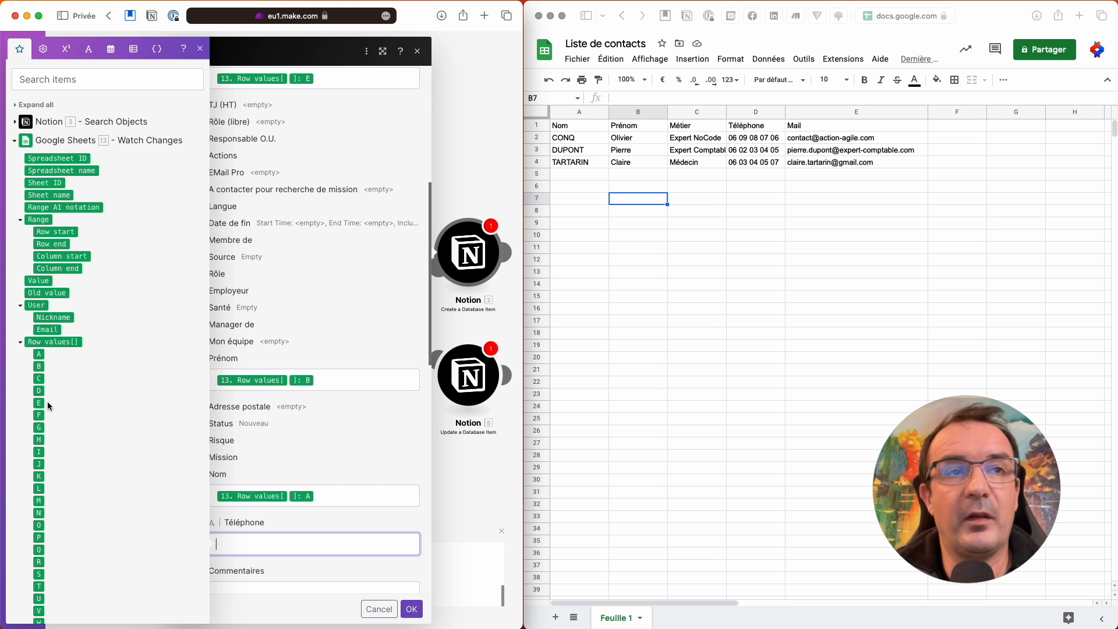
{"action": "scroll", "coordinate": [314, 407], "scroll_direction": "down", "scroll_amount": 5}
- In Update a Database Item, remap Email perso to a row-value column and clear the old Téléphone mapping
{"action": "left_click", "coordinate": [466, 390]}
{"action": "left_click", "coordinate": [314, 593]}
{"action": "key", "text": "BackSpace"}
{"action": "left_click", "coordinate": [18, 121]}
{"action": "left_click", "coordinate": [39, 412]}
{"action": "scroll", "coordinate": [265, 441], "scroll_direction": "down", "scroll_amount": 6}
{"action": "left_click", "coordinate": [260, 540]}
{"action": "key", "text": "BackSpace"}
{"action": "left_click", "coordinate": [412, 609]}
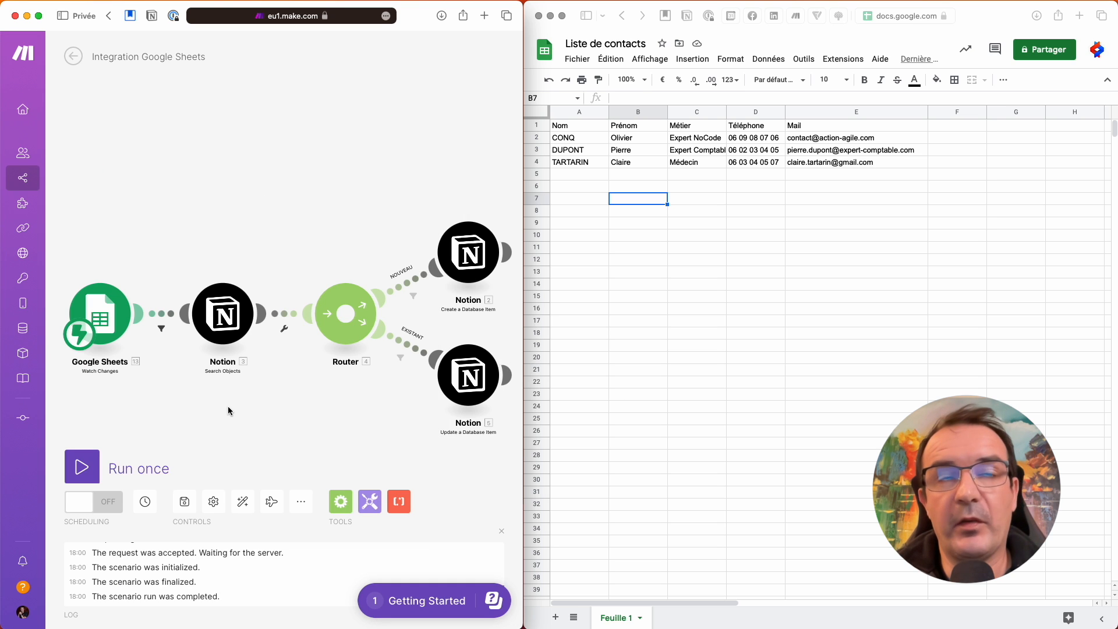
- Run the scenario once and type a new contact's surname into cell A5, then move to B5
{"action": "left_click", "coordinate": [116, 463]}
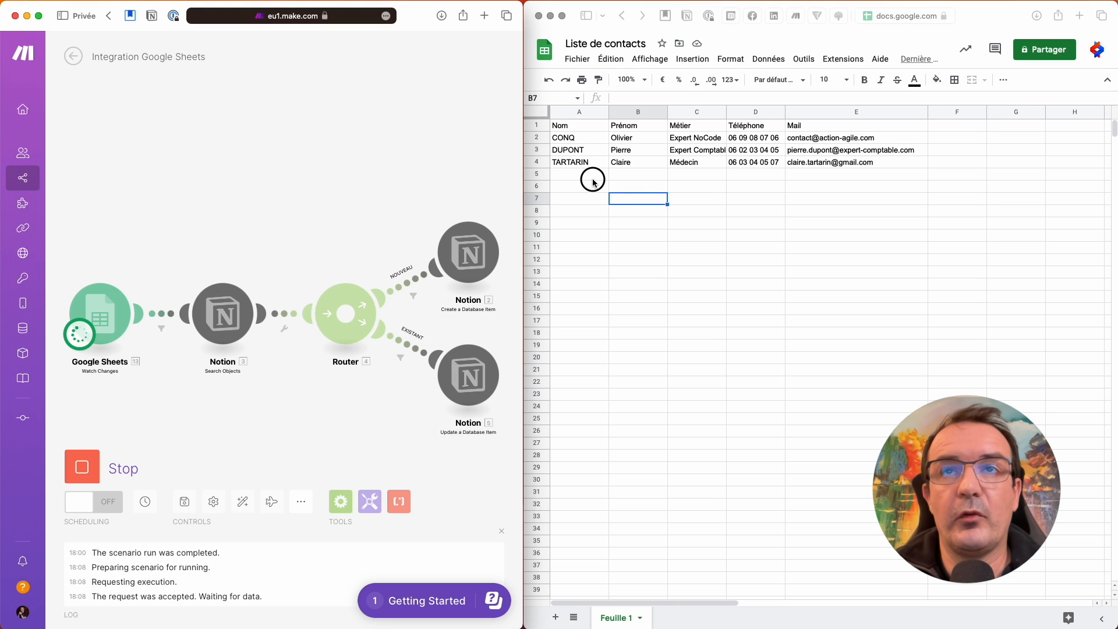
{"action": "left_click", "coordinate": [596, 181]}
{"action": "left_click", "coordinate": [596, 177]}
{"action": "key", "text": "Return"}
{"action": "key", "text": "Right"}
{"action": "key", "text": "Up"}
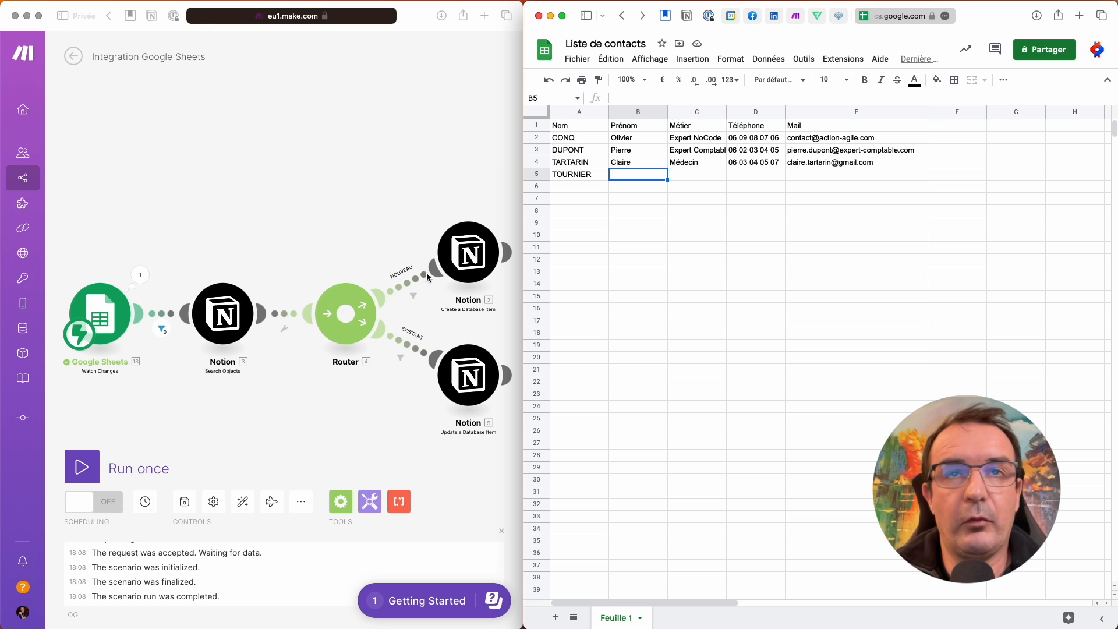
{"action": "left_click", "coordinate": [140, 276]}
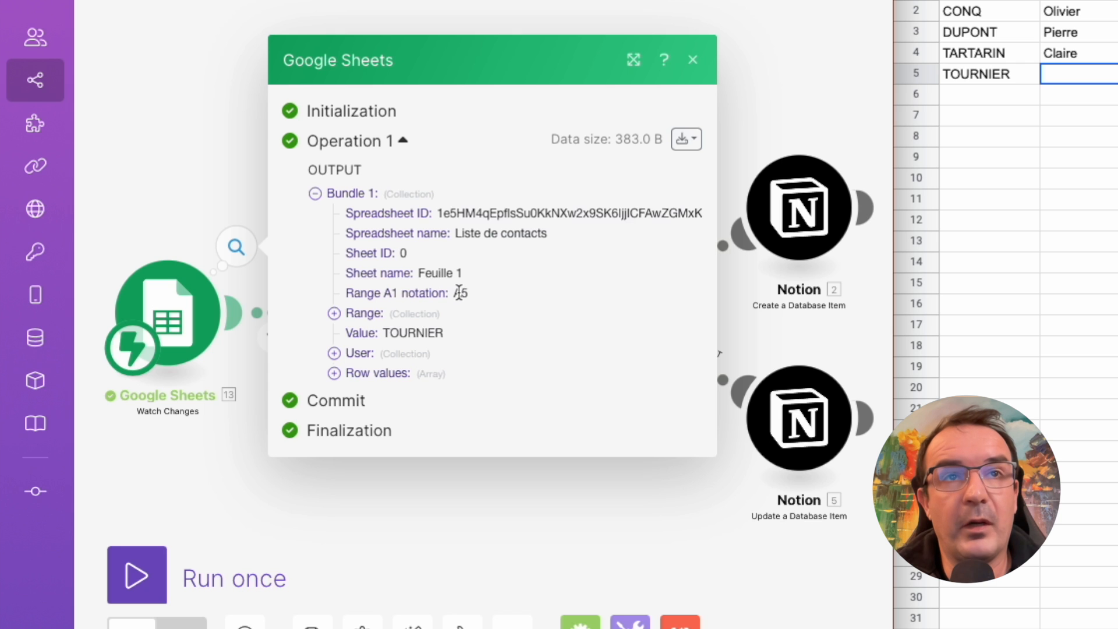
{"action": "left_click", "coordinate": [214, 191]}
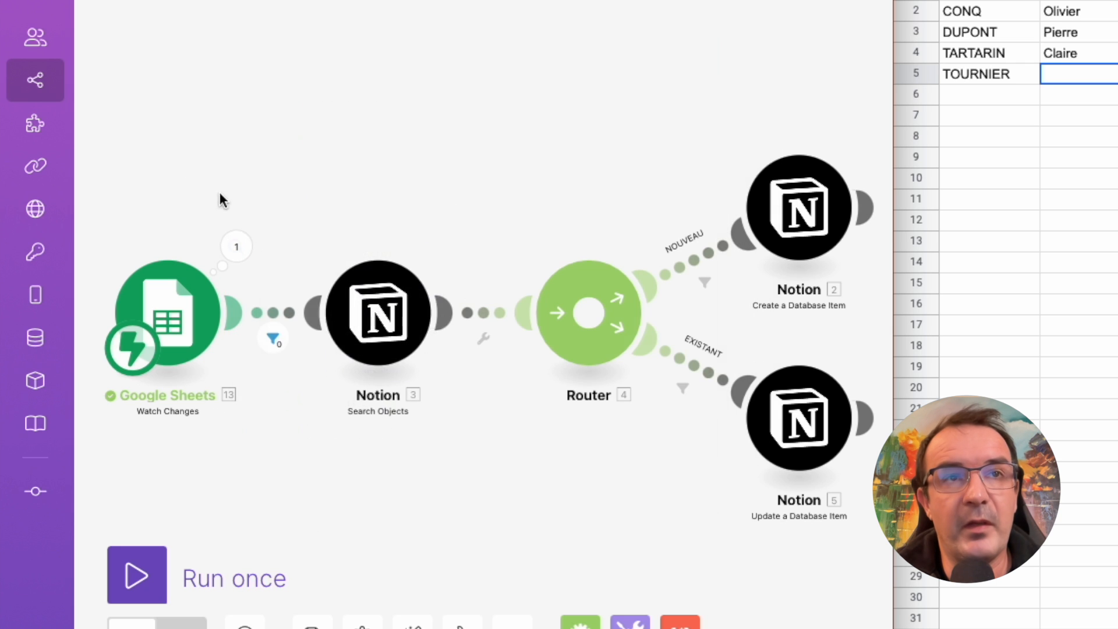
{"action": "left_click", "coordinate": [275, 342]}
{"action": "mouse_move", "coordinate": [416, 360]}
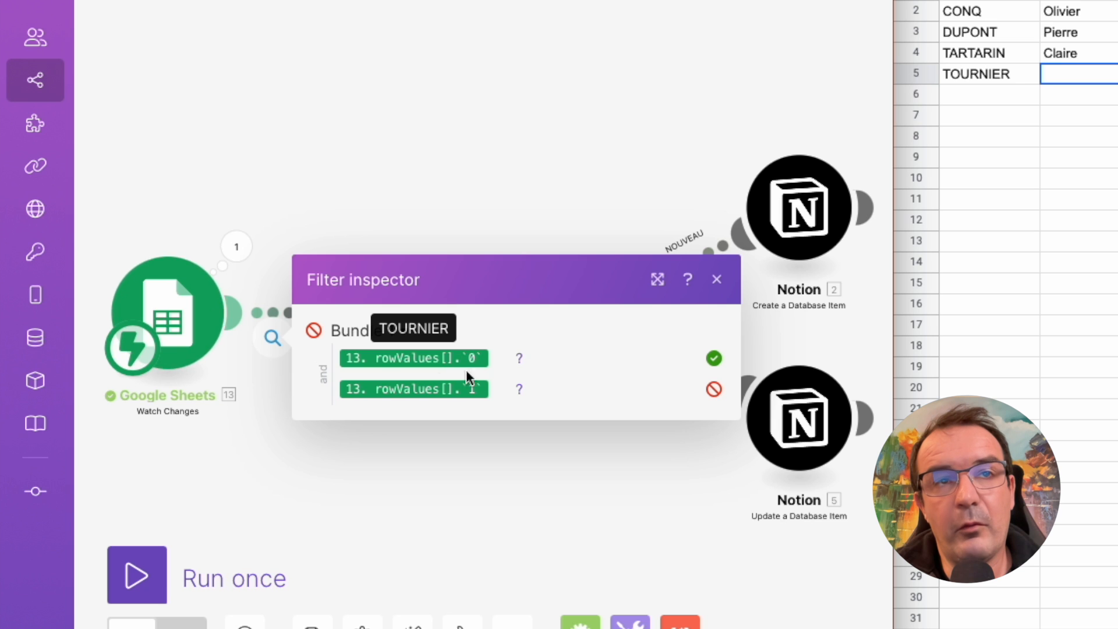
{"action": "left_click", "coordinate": [485, 181]}
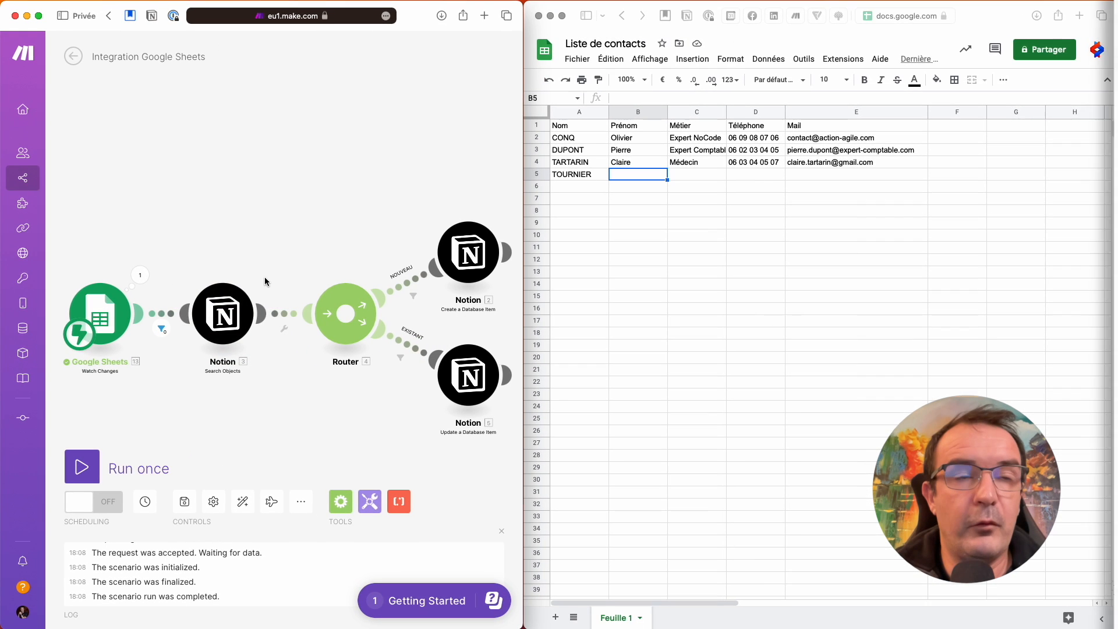
- Run the scenario once and enter the contact's first name in cell B5
{"action": "left_click", "coordinate": [83, 468]}
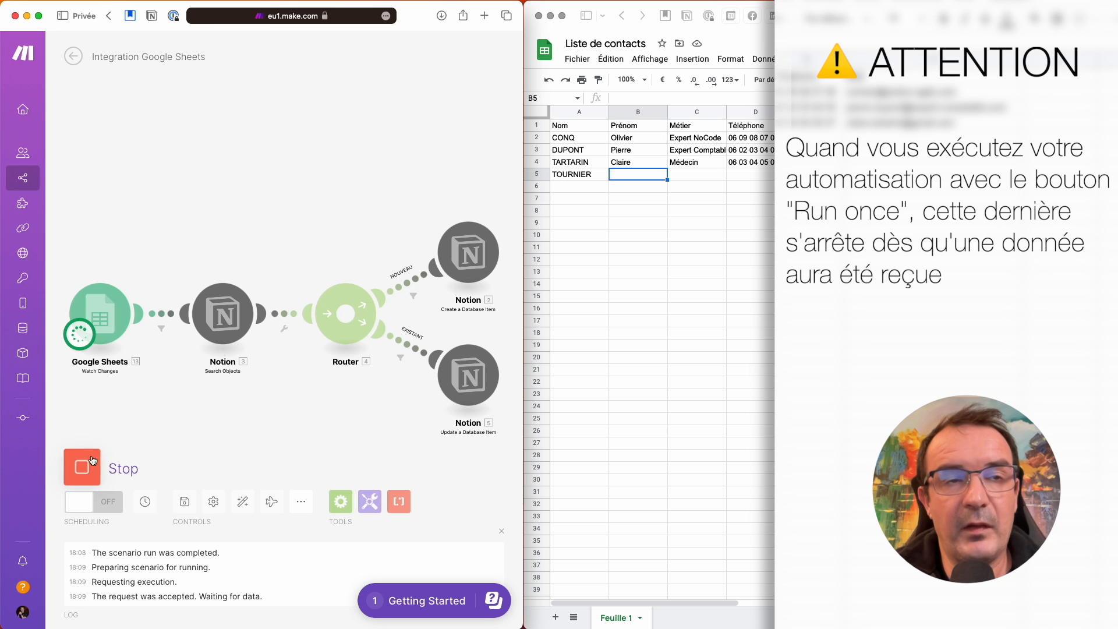
{"action": "left_click", "coordinate": [660, 178]}
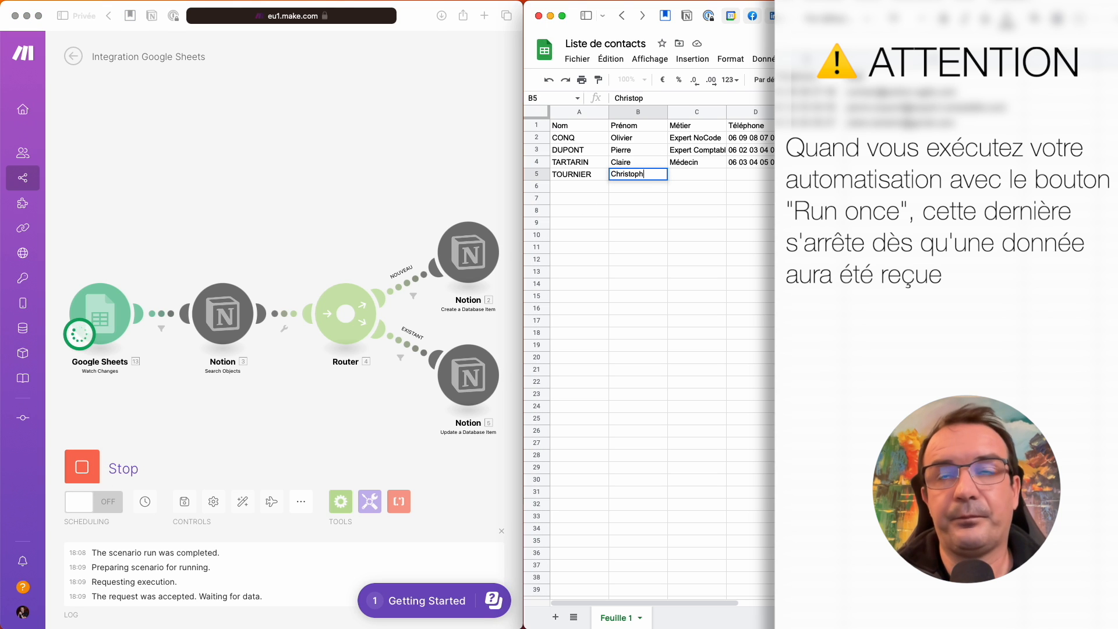
{"action": "key", "text": "Return"}
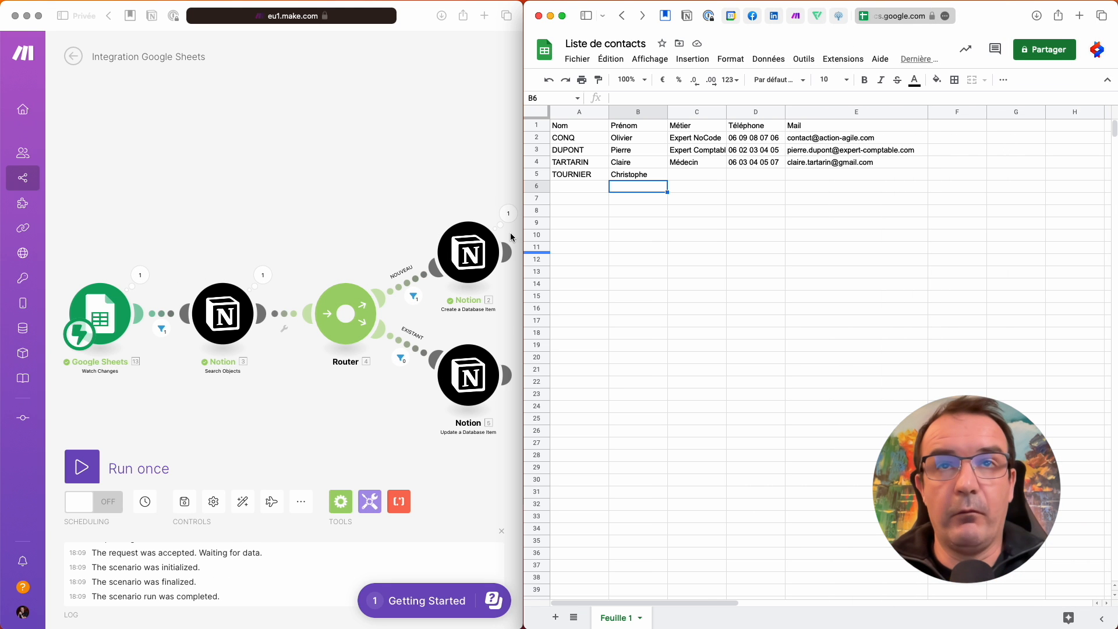
- Confirm the row passes the filter, view the new Notion contact, and run the scenario again
{"action": "left_click", "coordinate": [161, 334]}
{"action": "left_click", "coordinate": [161, 332]}
{"action": "mouse_move", "coordinate": [264, 342]}
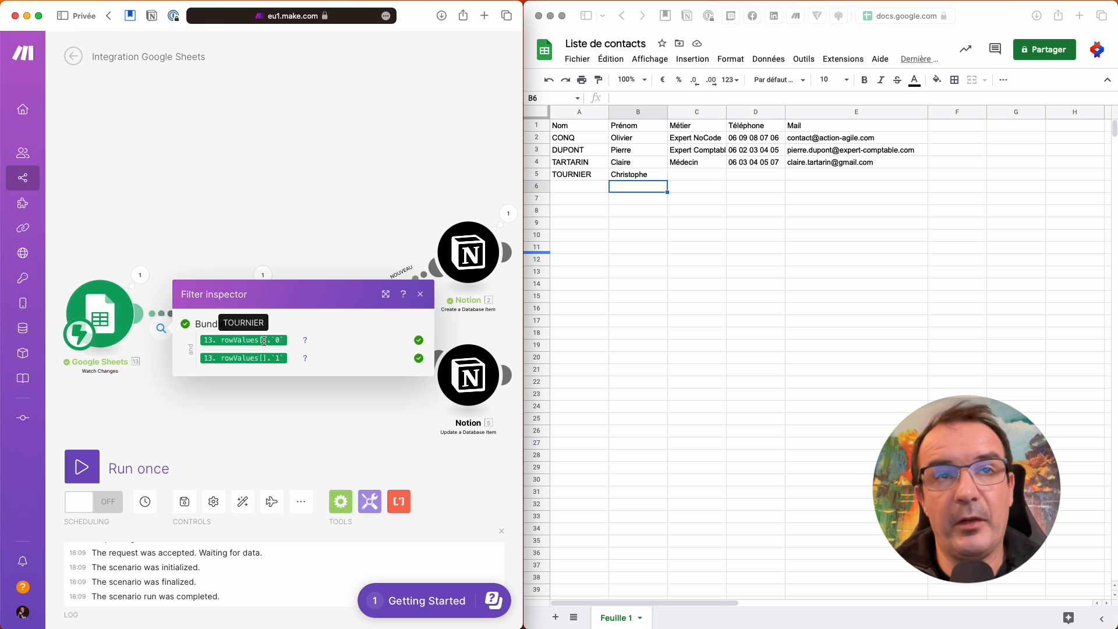
{"action": "left_click", "coordinate": [283, 245]}
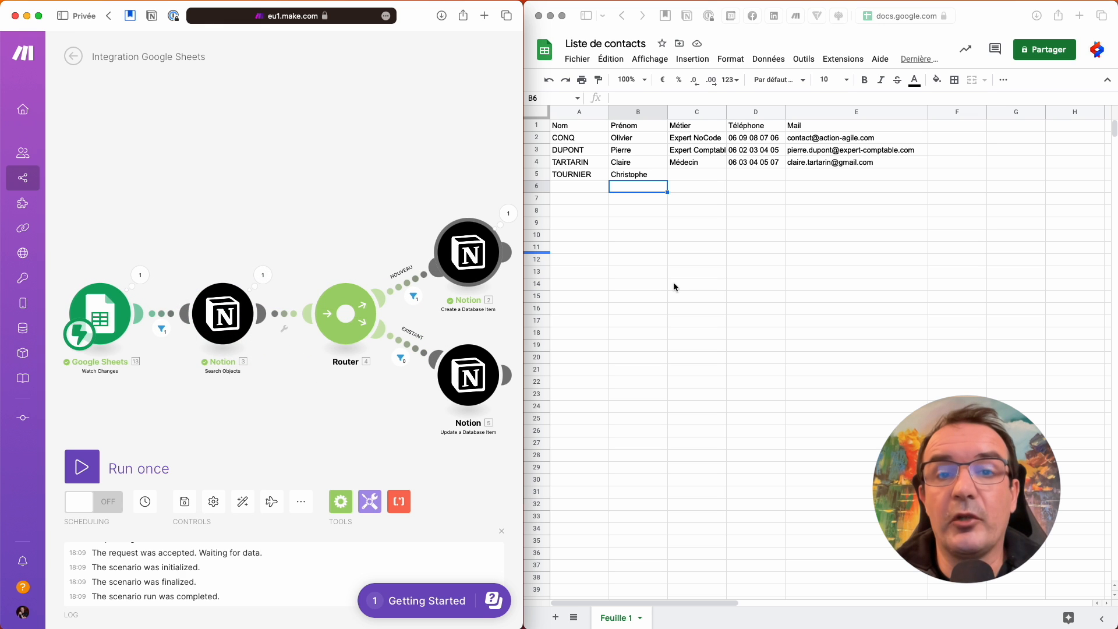
{"action": "key", "text": "super+Tab"}
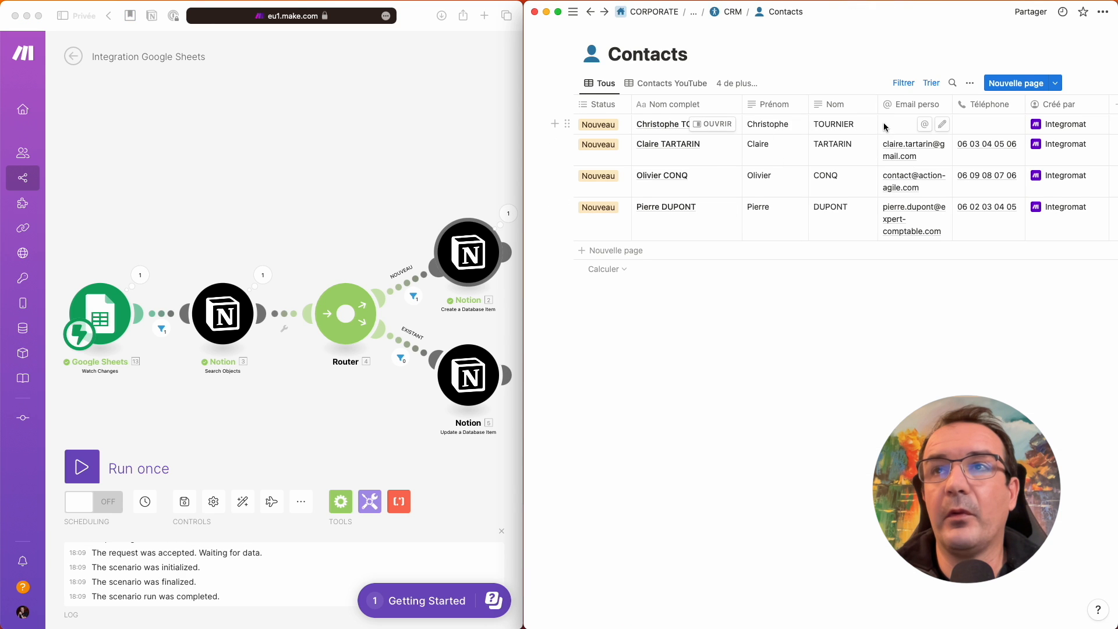
{"action": "left_click", "coordinate": [450, 120]}
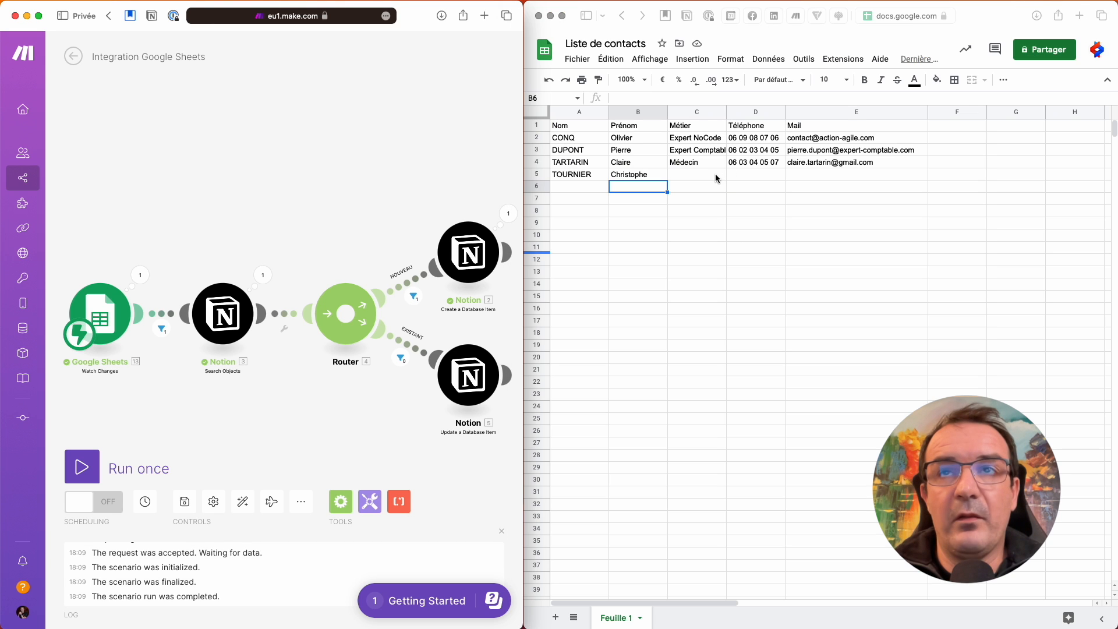
{"action": "left_click", "coordinate": [82, 468]}
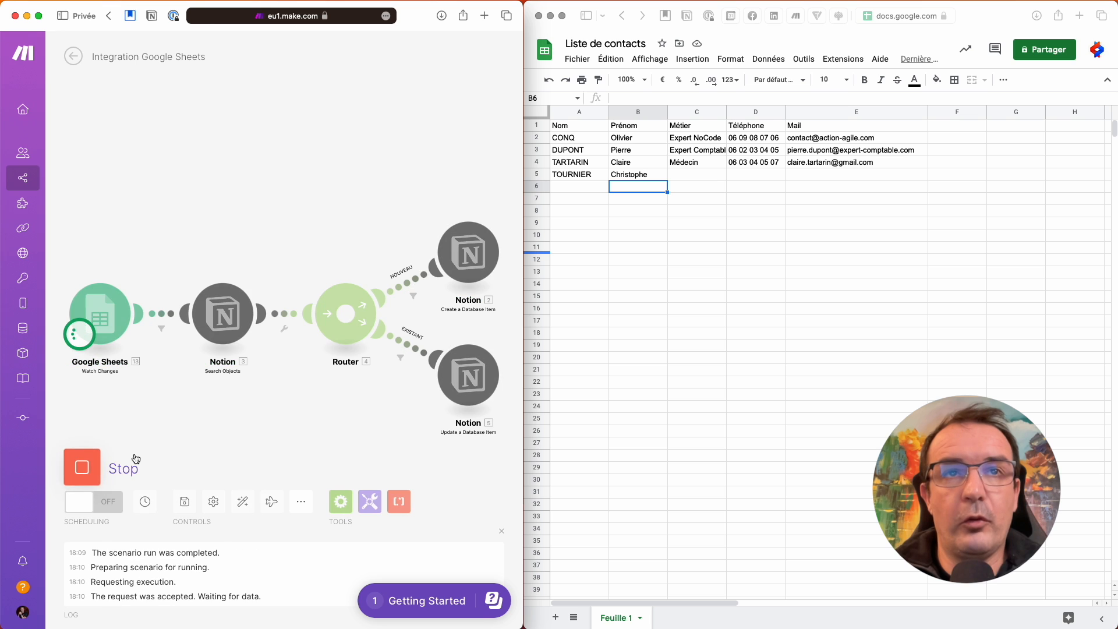
- Enter the contact's phone number in cell D5 and check that the Notion item updated
{"action": "left_click", "coordinate": [751, 175]}
{"action": "left_click", "coordinate": [755, 179]}
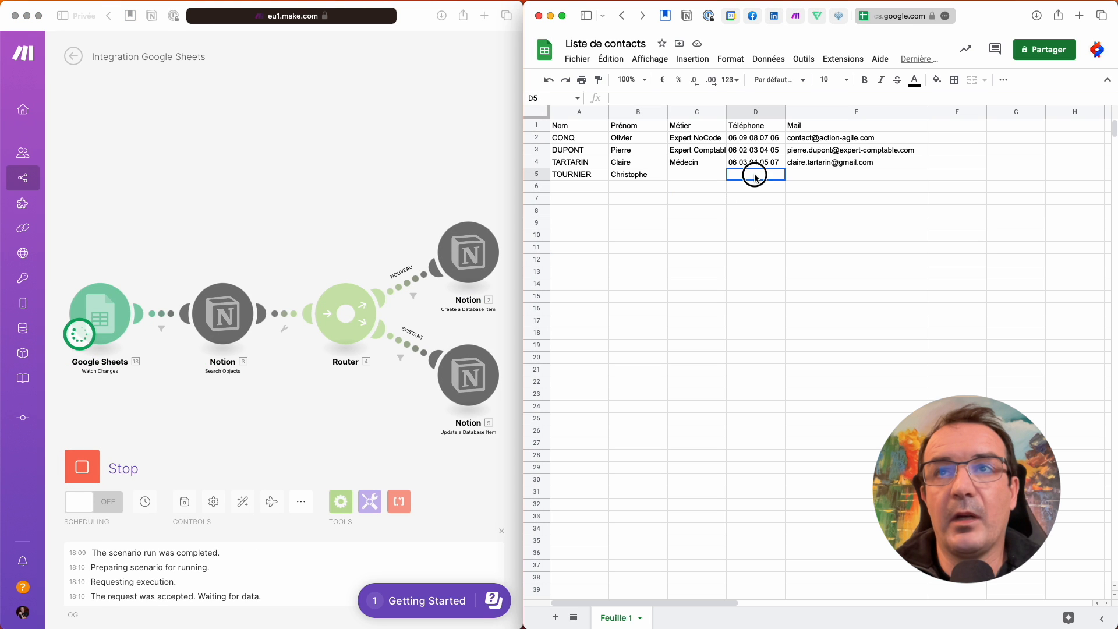
{"action": "key", "text": "Return"}
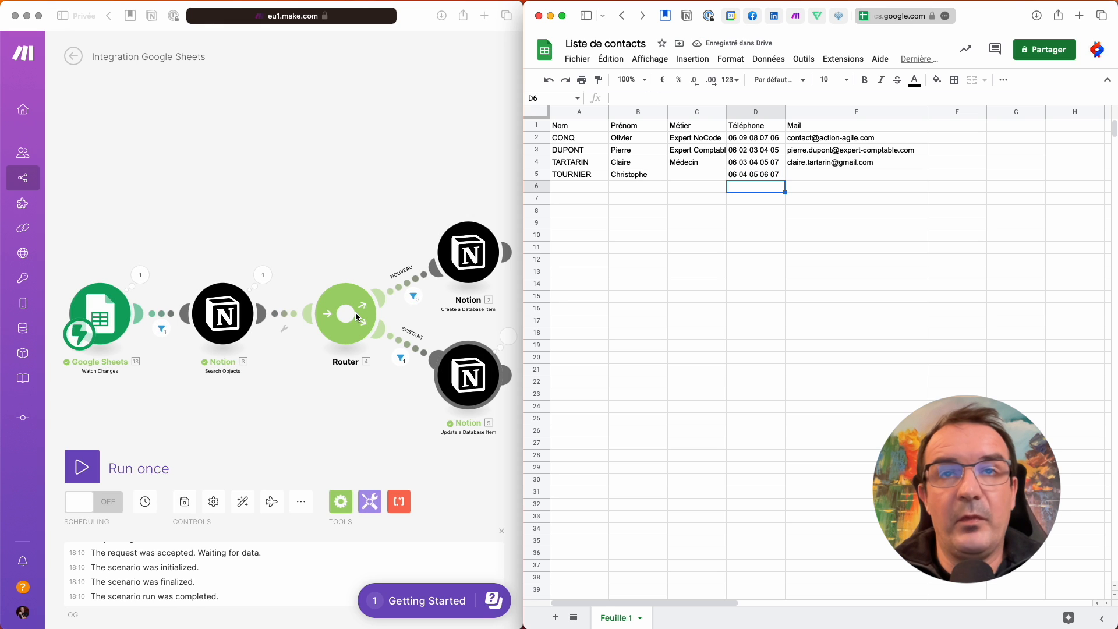
{"action": "key", "text": "super+Tab"}
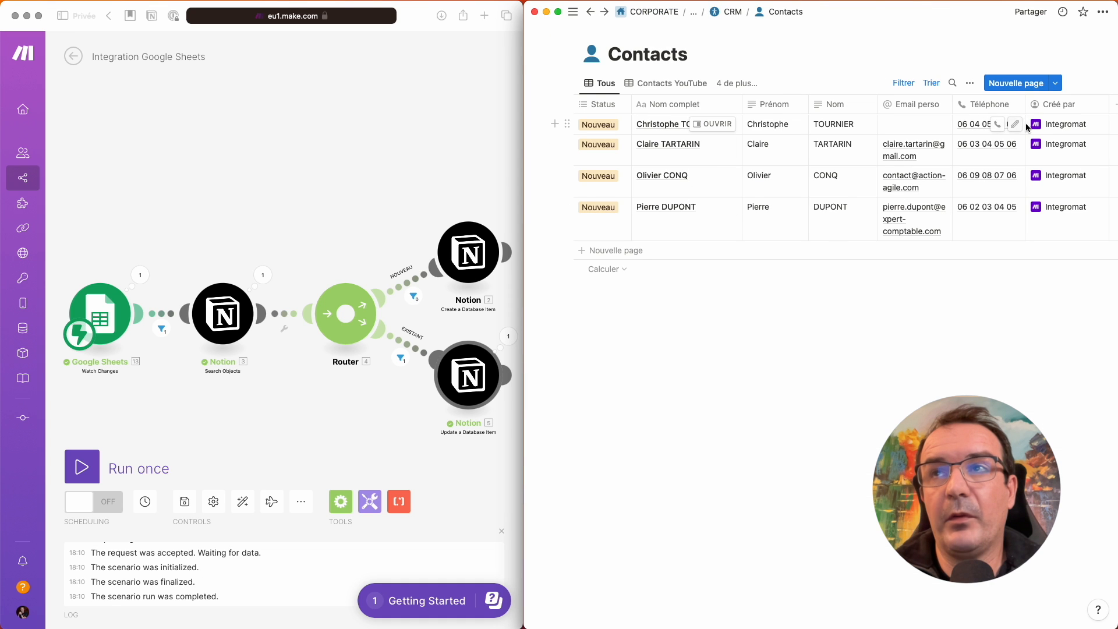
{"action": "key", "text": "super+Tab"}
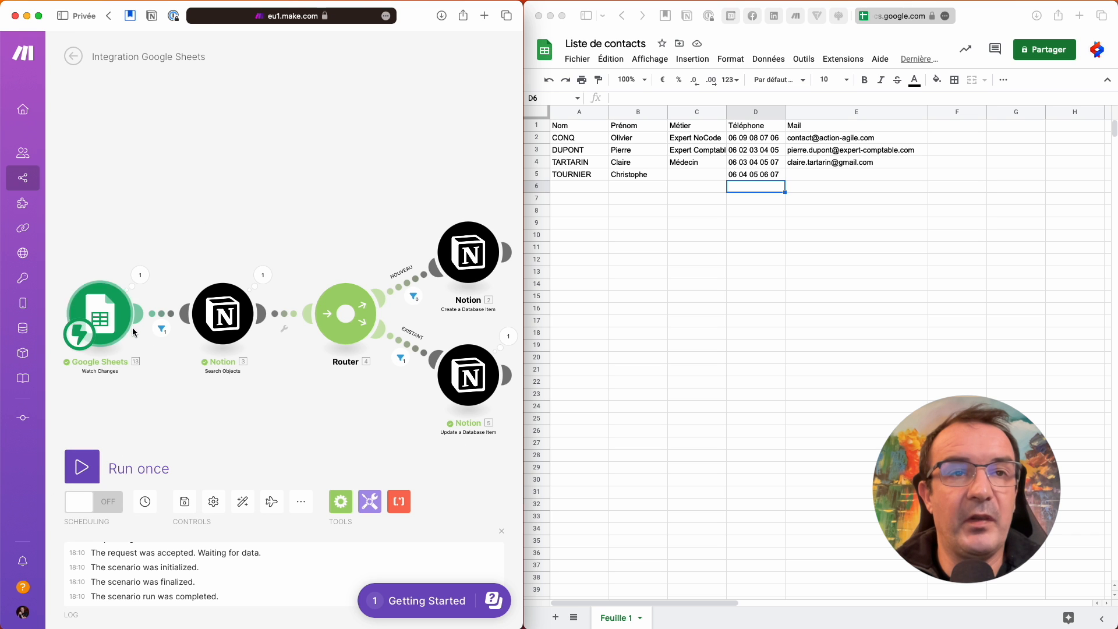
- Turn scenario scheduling on, save the changes, and place Notion Contacts on the left beside the sheet
{"action": "left_click", "coordinate": [111, 507]}
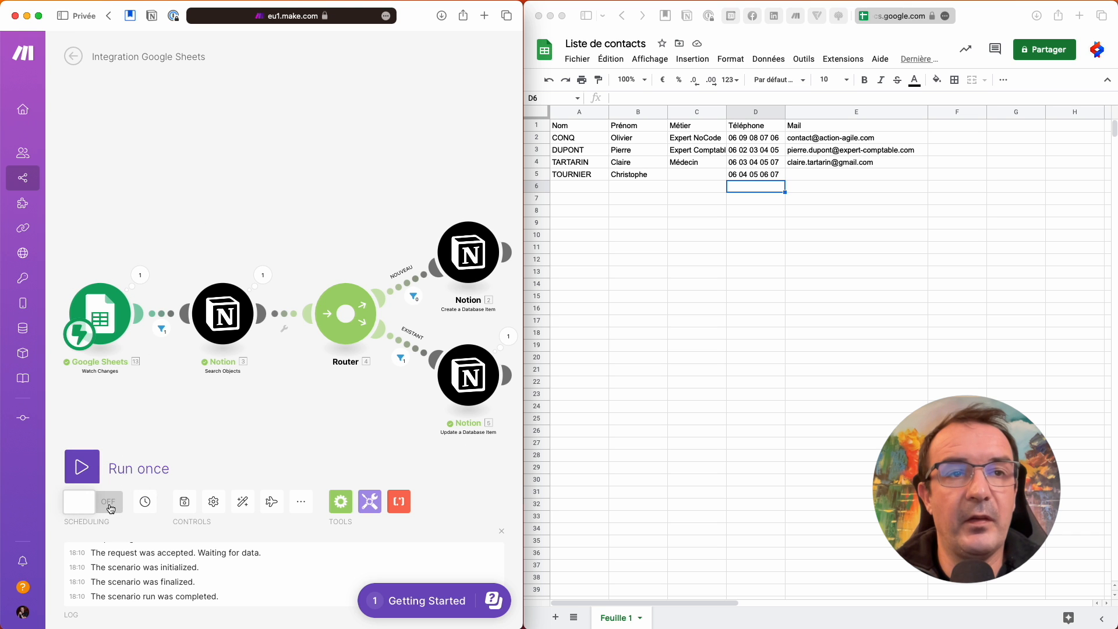
{"action": "left_click", "coordinate": [73, 57]}
{"action": "left_click", "coordinate": [358, 142]}
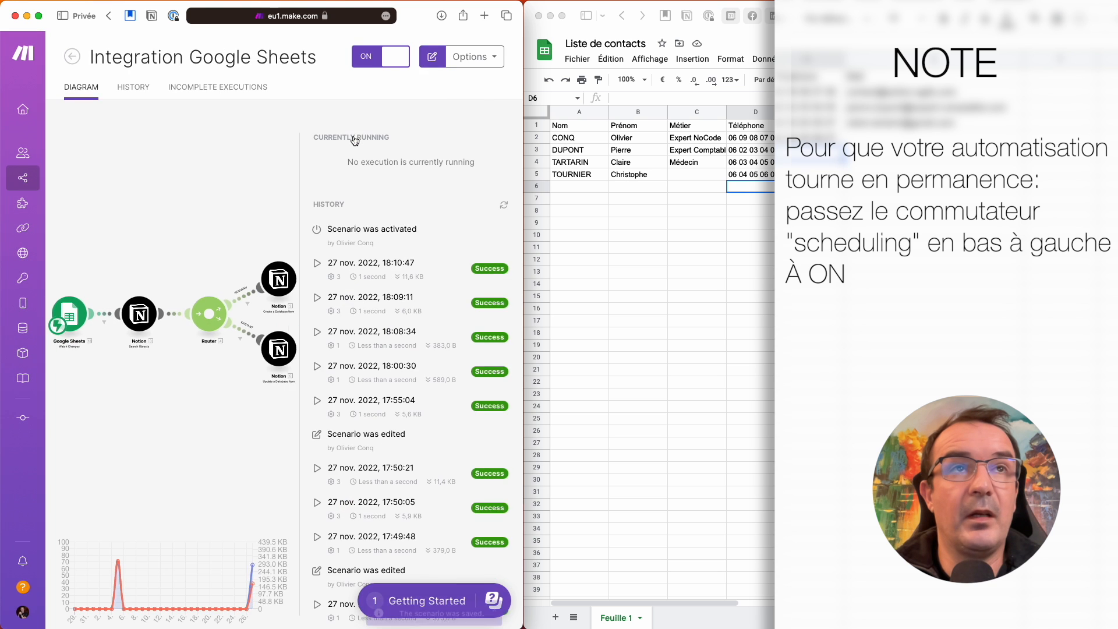
{"action": "left_click", "coordinate": [74, 57]}
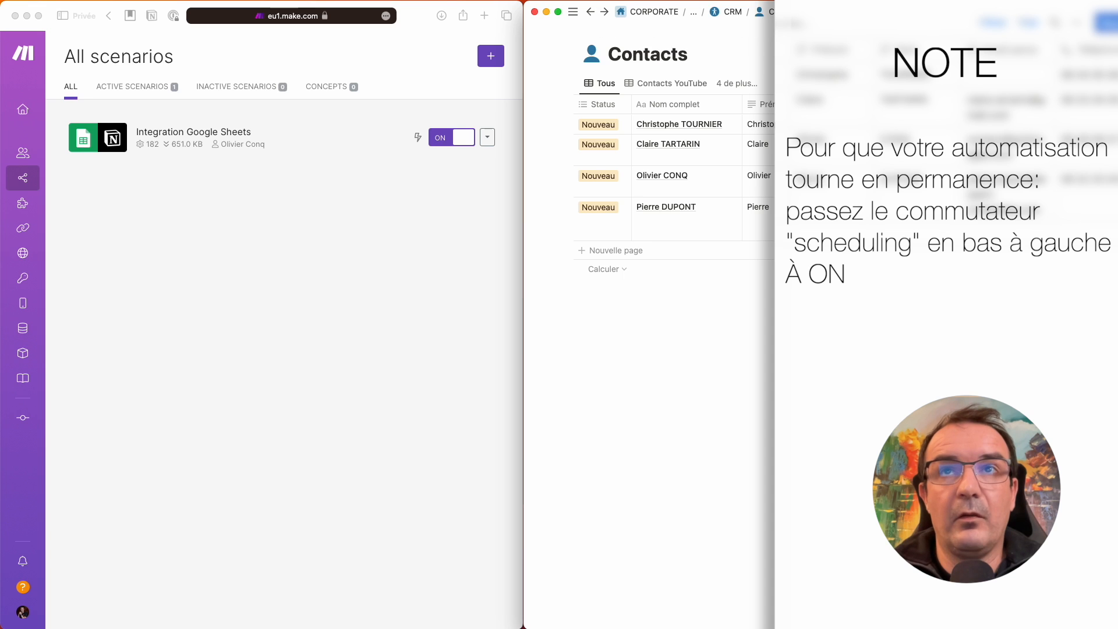
{"action": "left_click_drag", "start_coordinate": [866, 16], "coordinate": [346, 22]}
{"action": "left_click_drag", "start_coordinate": [594, 130], "coordinate": [524, 129]}
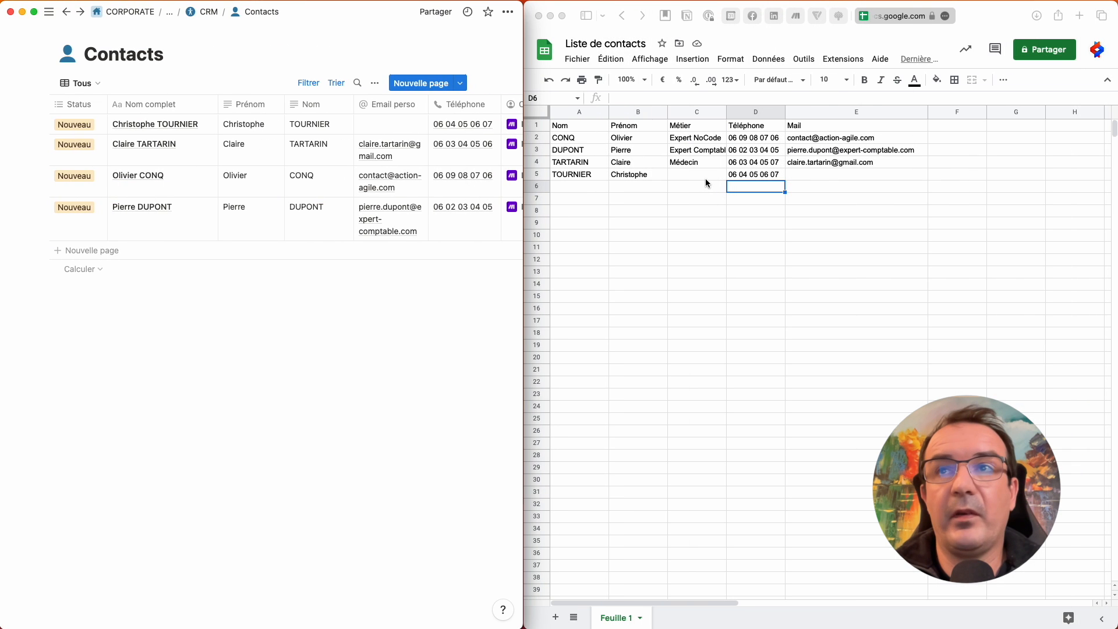
- Fill cell E5 with the row-5 contact's e-mail address
{"action": "left_click", "coordinate": [809, 174]}
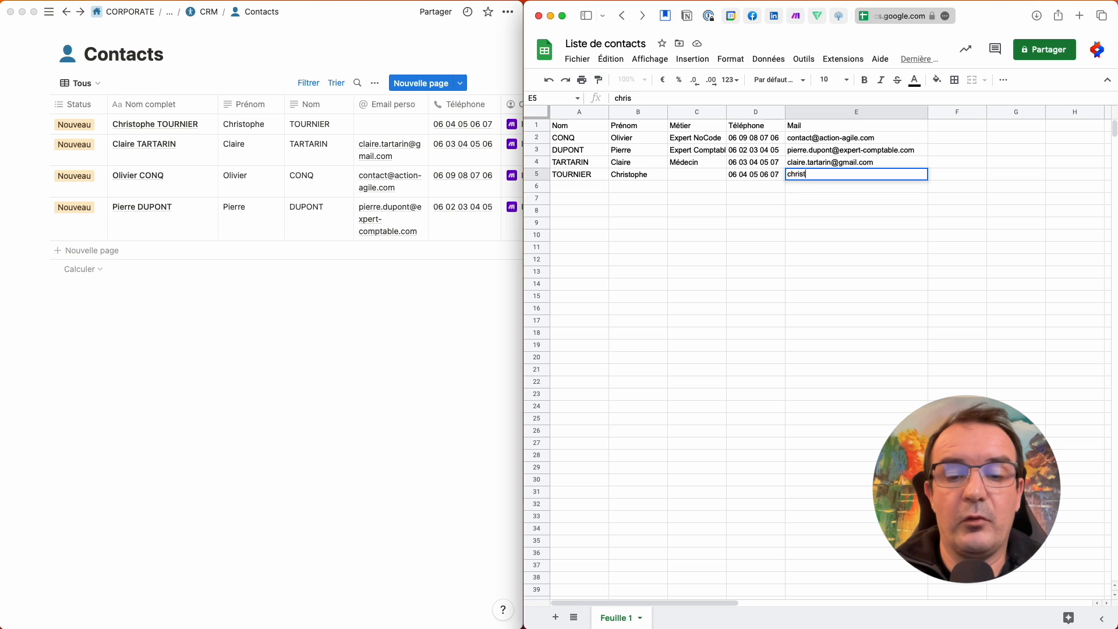
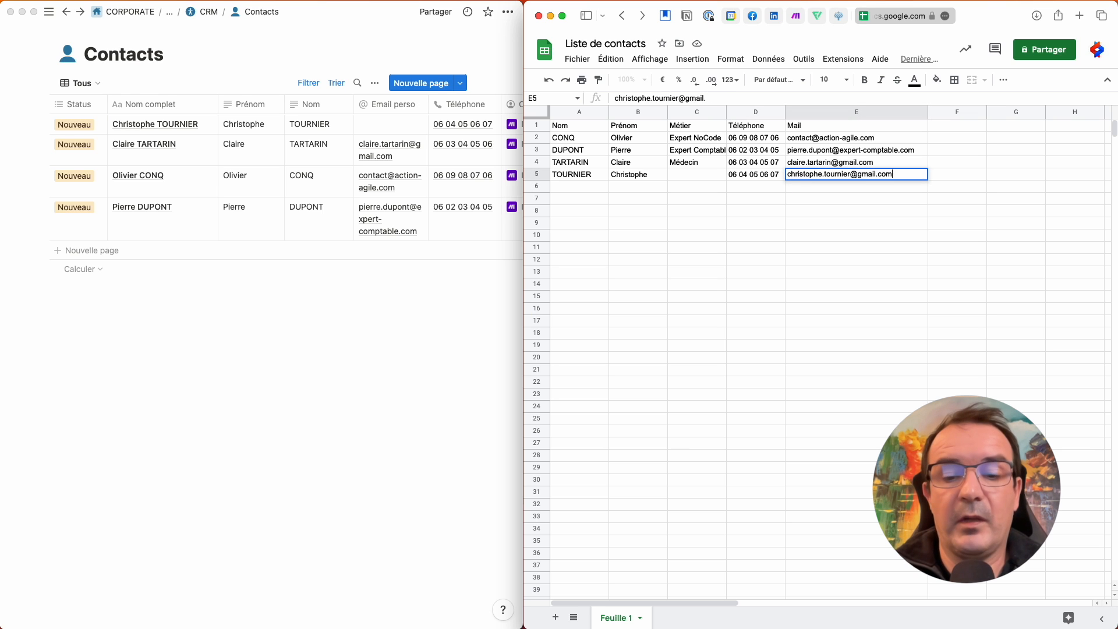
{"action": "key", "text": "Return"}
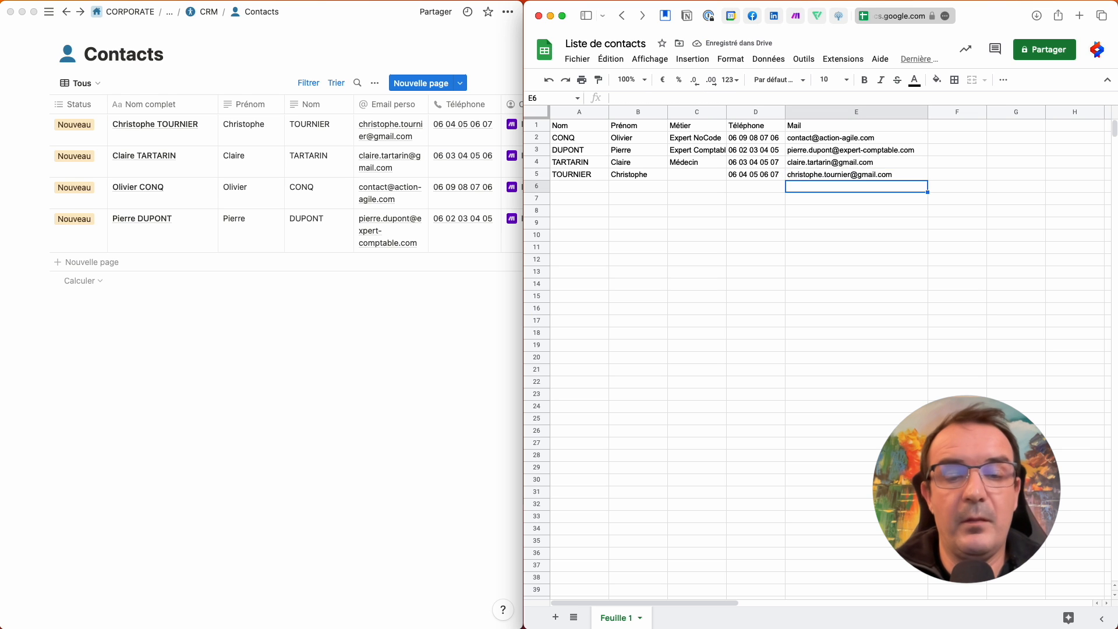
- Add a new contact in row 6 with surname, first name, phone and e-mail, leaving the job cell C6 empty
{"action": "left_click", "coordinate": [594, 190]}
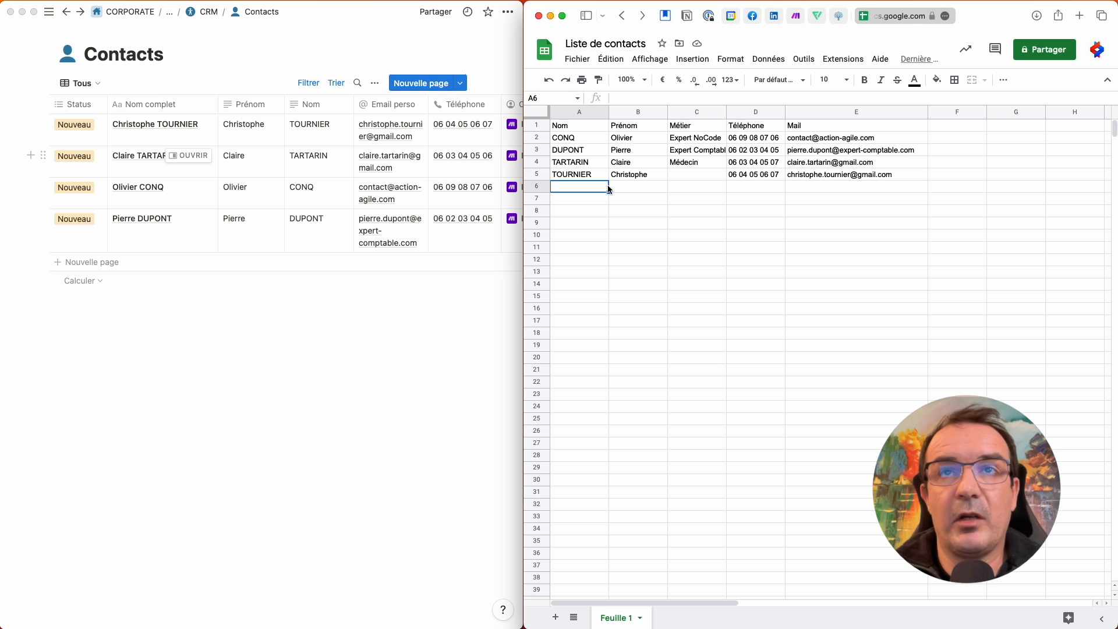
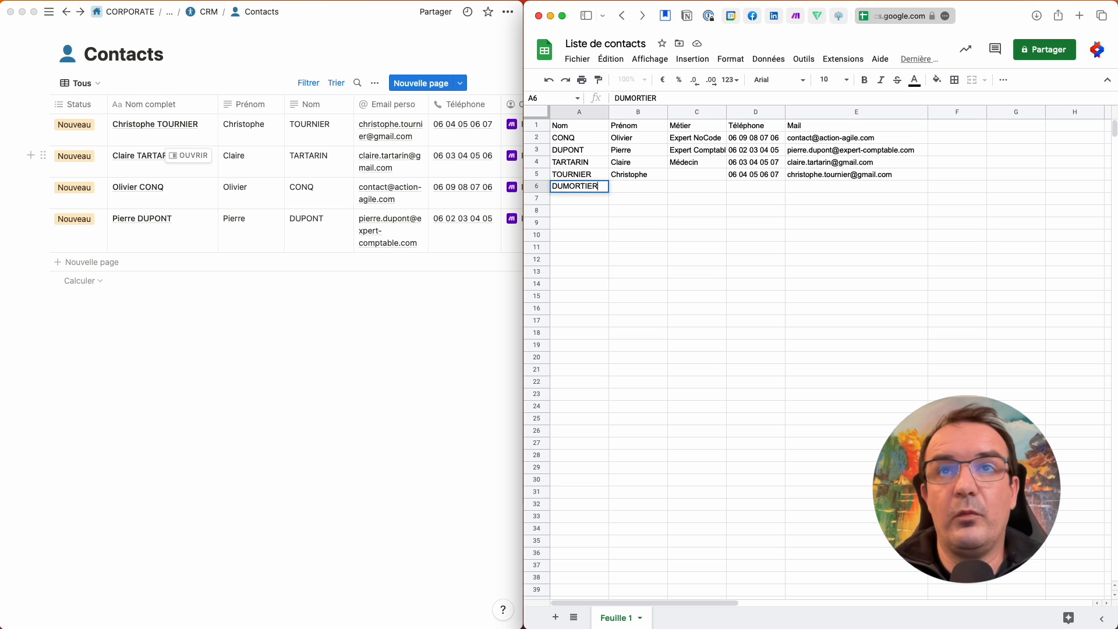
{"action": "key", "text": "Tab"}
{"action": "key", "text": "Tab"}
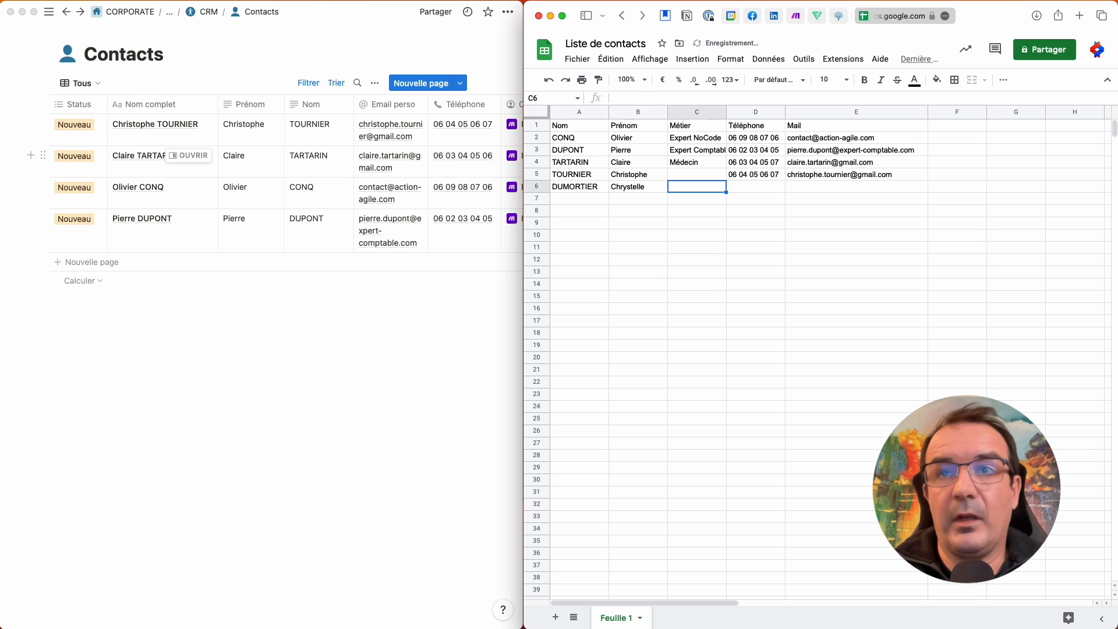
{"action": "key", "text": "Tab"}
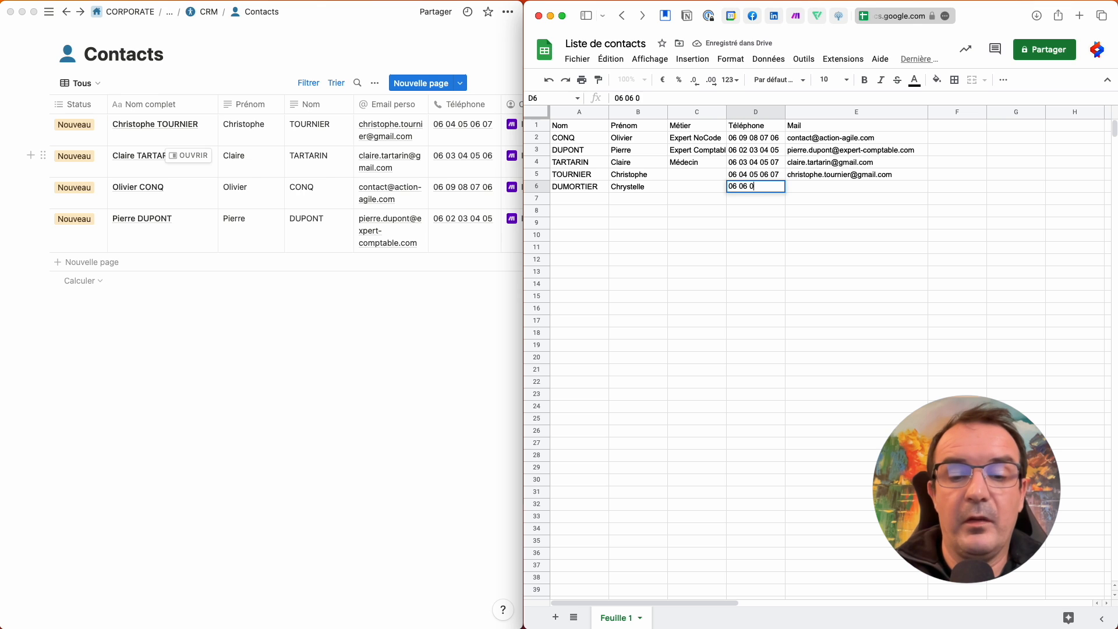
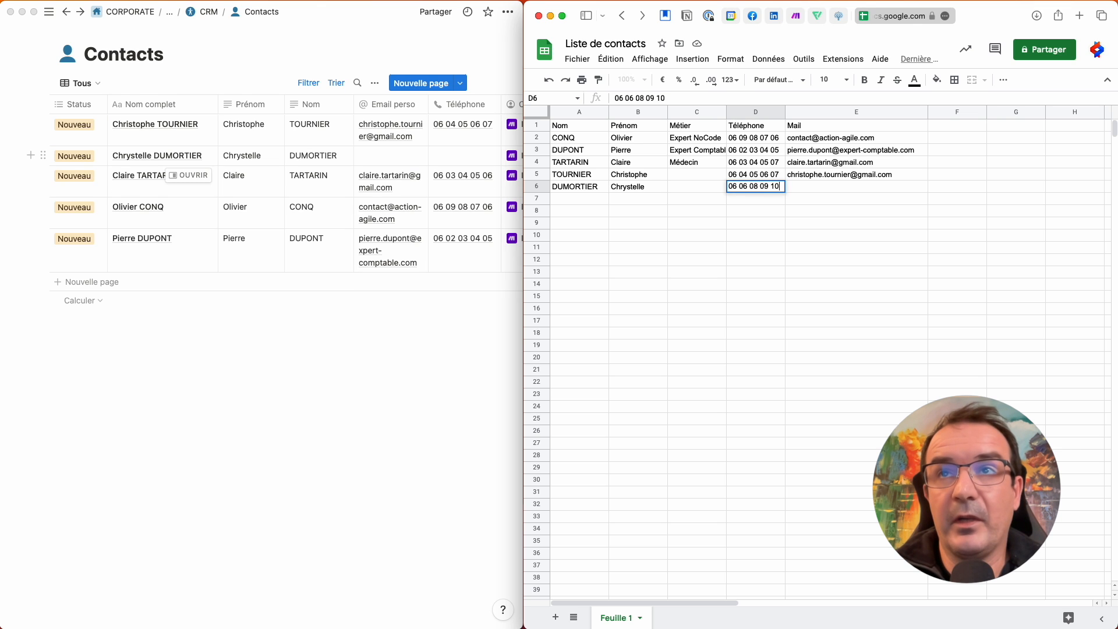
{"action": "key", "text": "Tab"}
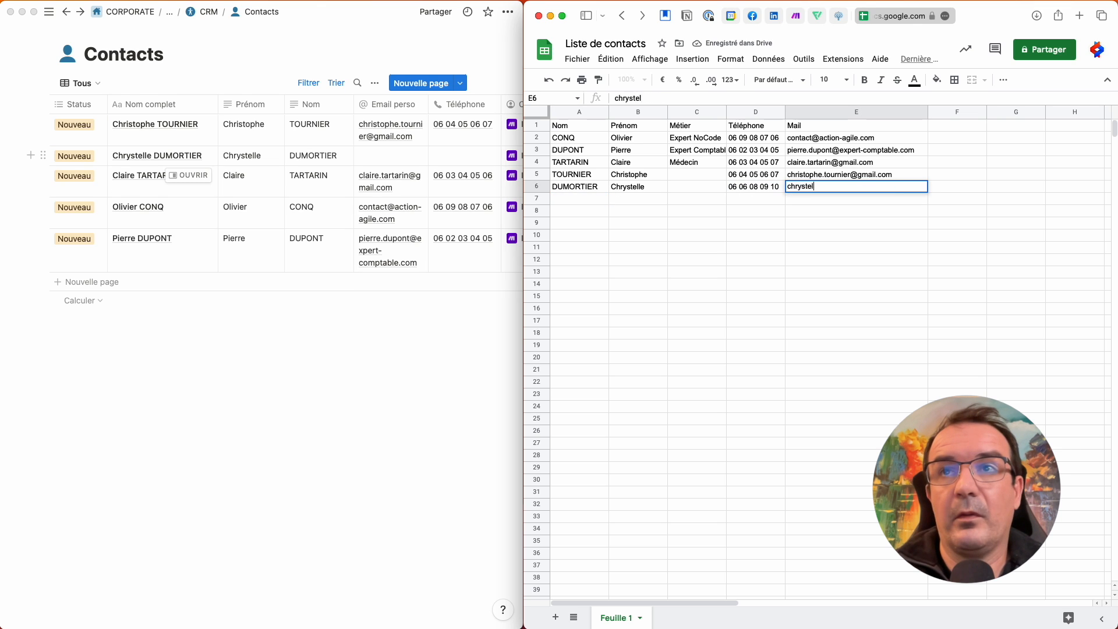
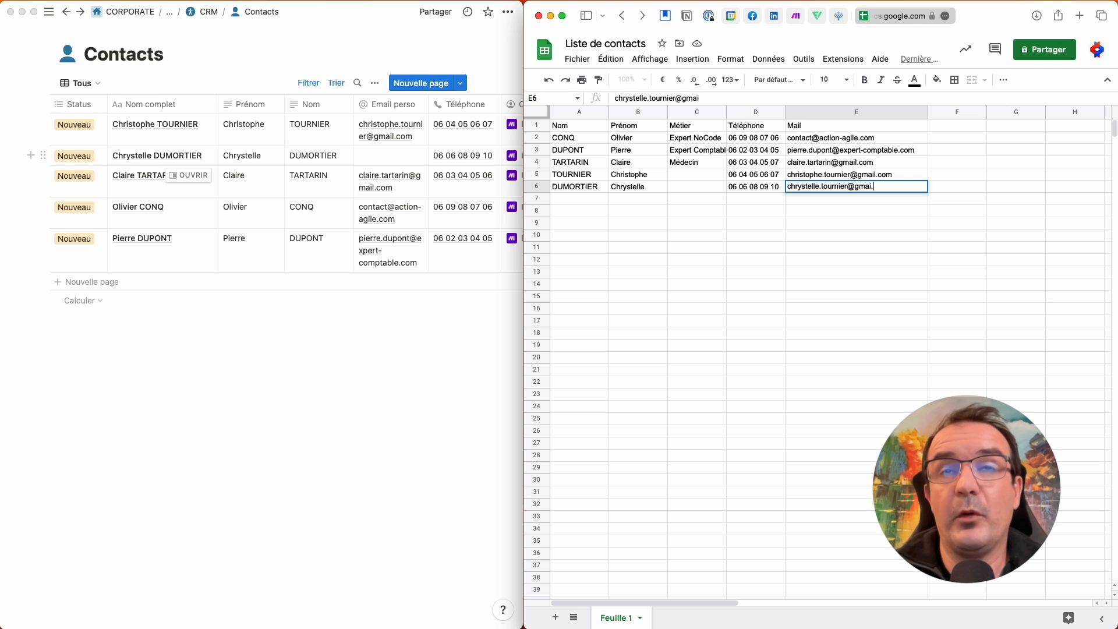
{"action": "key", "text": "Return"}
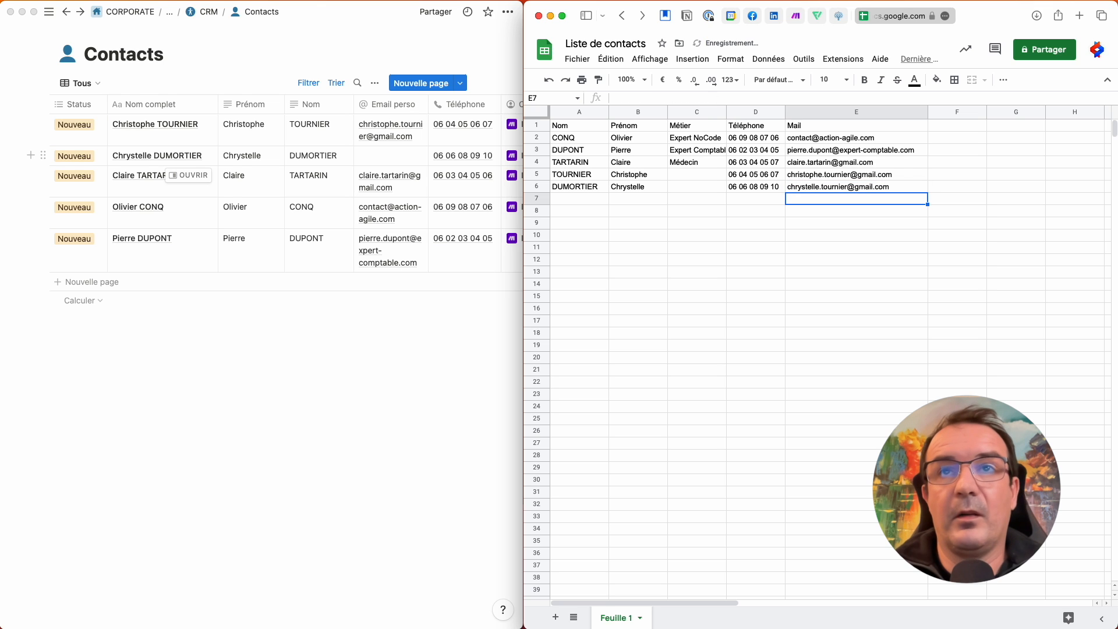